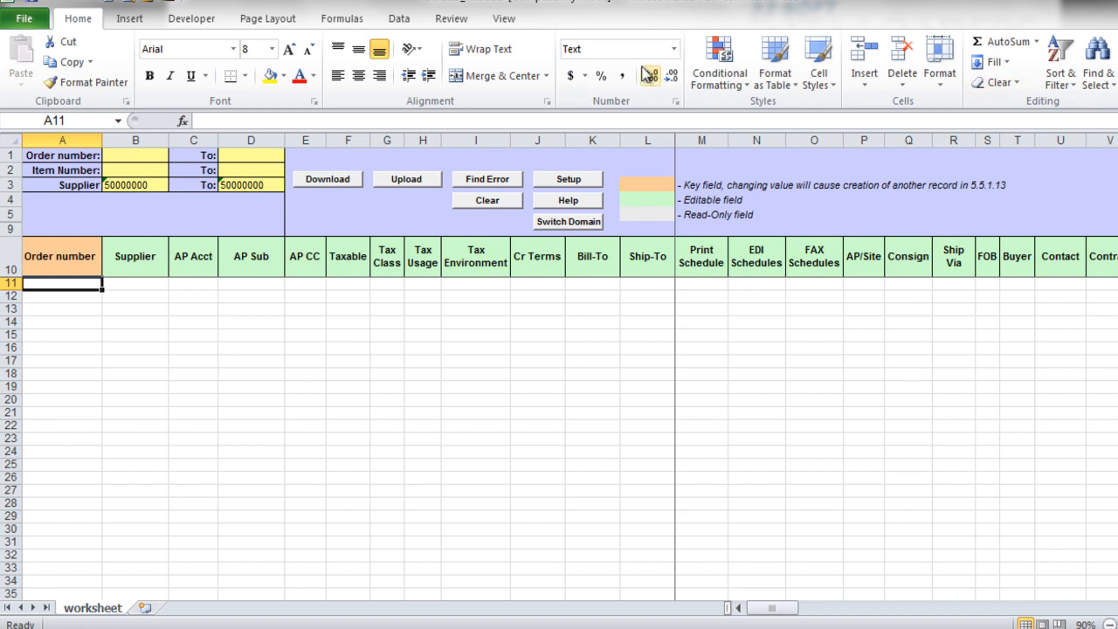
# - Select and confirm 32Soft as the database, then check supplier cells B3 and D3 read 50000000
pyautogui.click(569, 181)
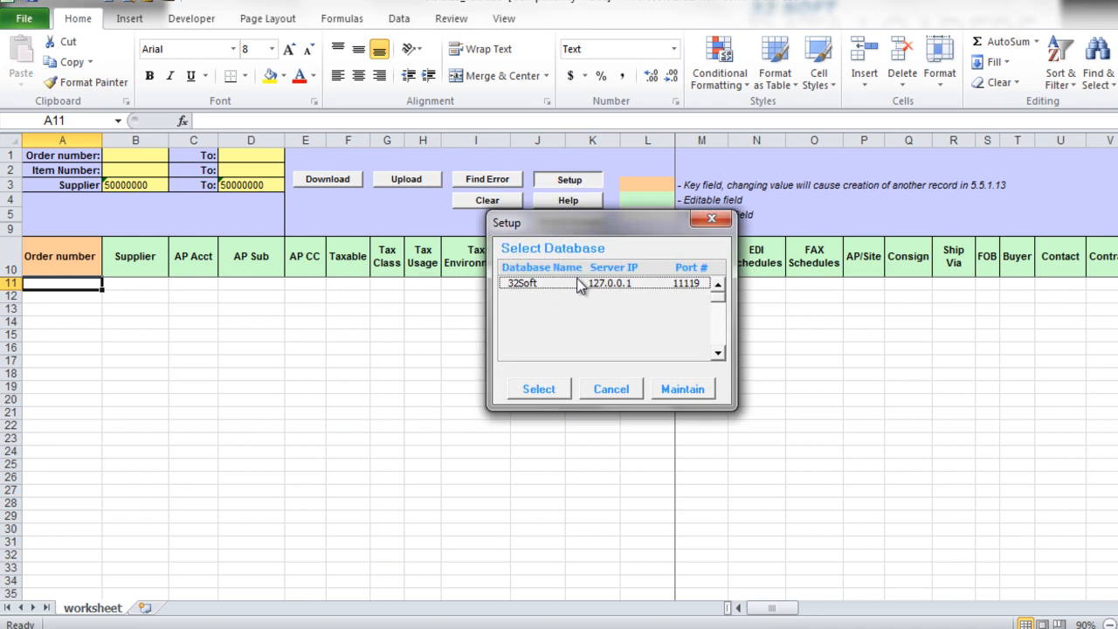
pyautogui.click(581, 283)
pyautogui.click(552, 391)
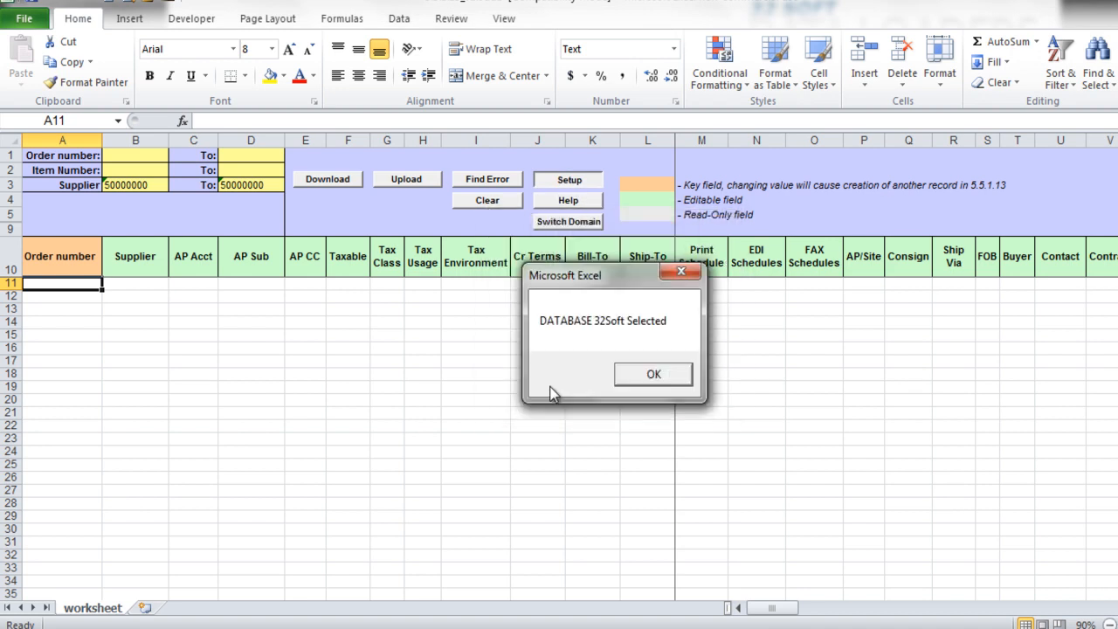
pyautogui.click(668, 376)
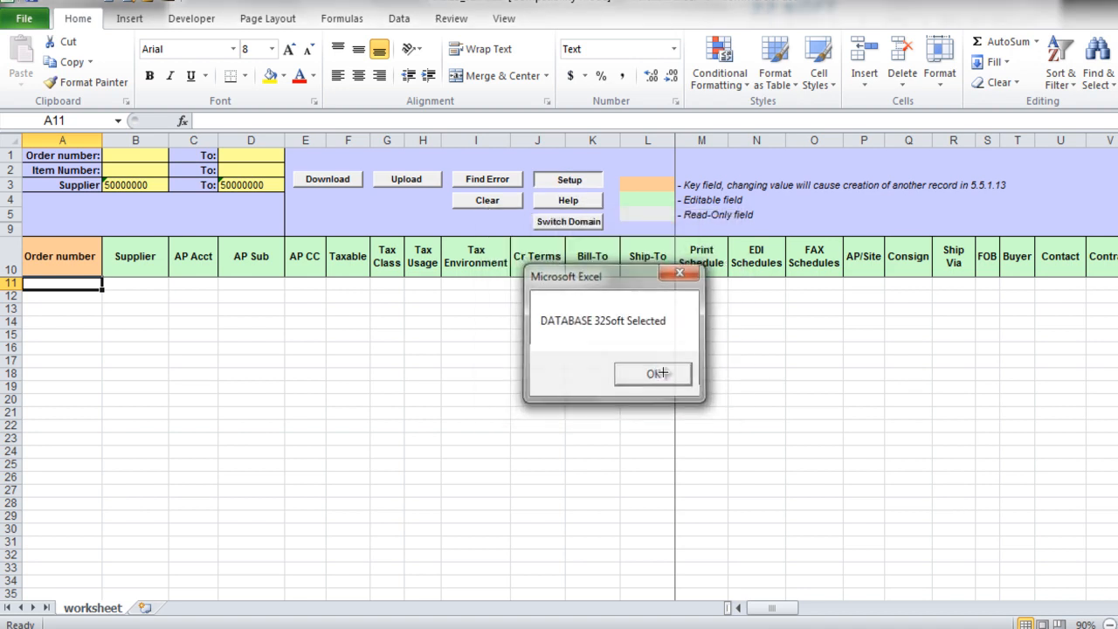
pyautogui.click(156, 185)
pyautogui.click(242, 186)
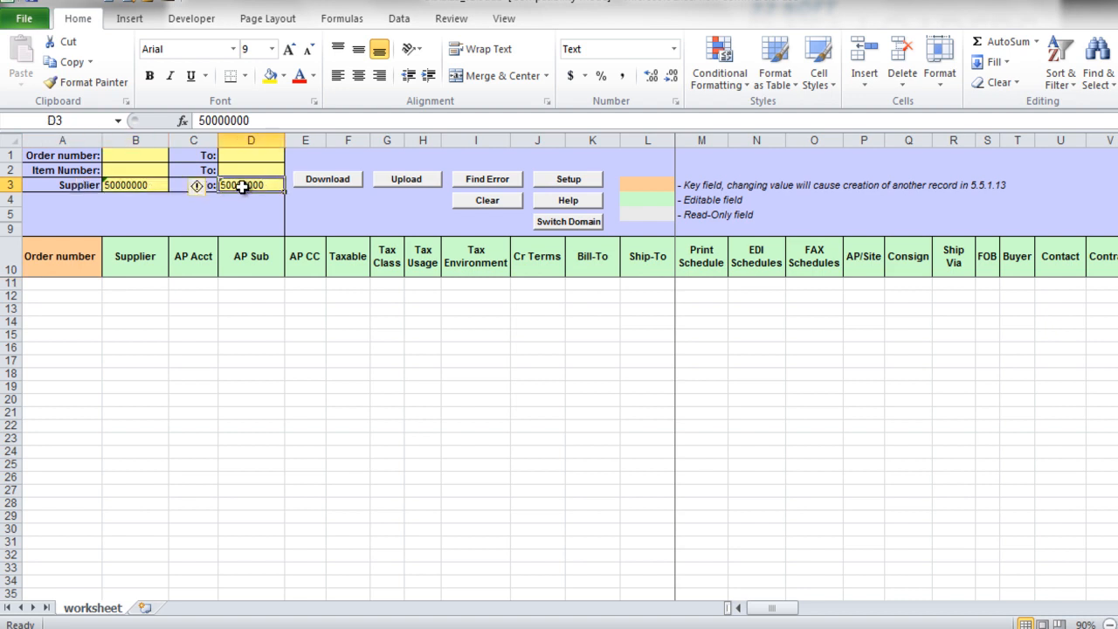
# - Start the download and log in to QAD with a user ID and password, pulling six order rows
pyautogui.click(325, 181)
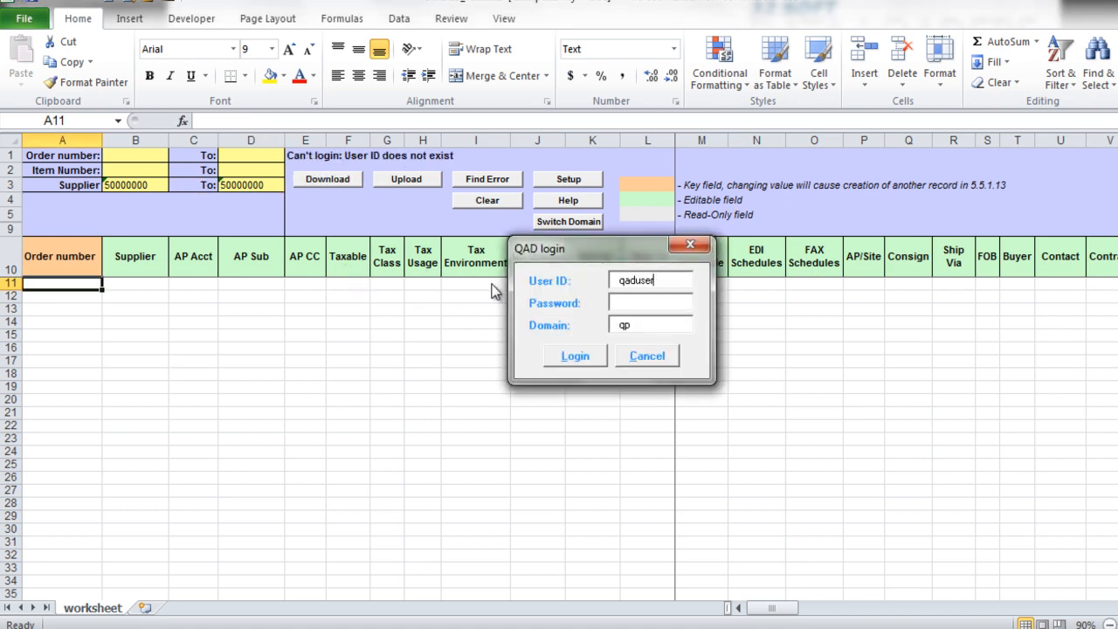
pyautogui.moveTo(667, 281); pyautogui.dragTo(534, 280)
pyautogui.write('qs')
pyautogui.click(622, 306)
pyautogui.write('***')
pyautogui.click(575, 356)
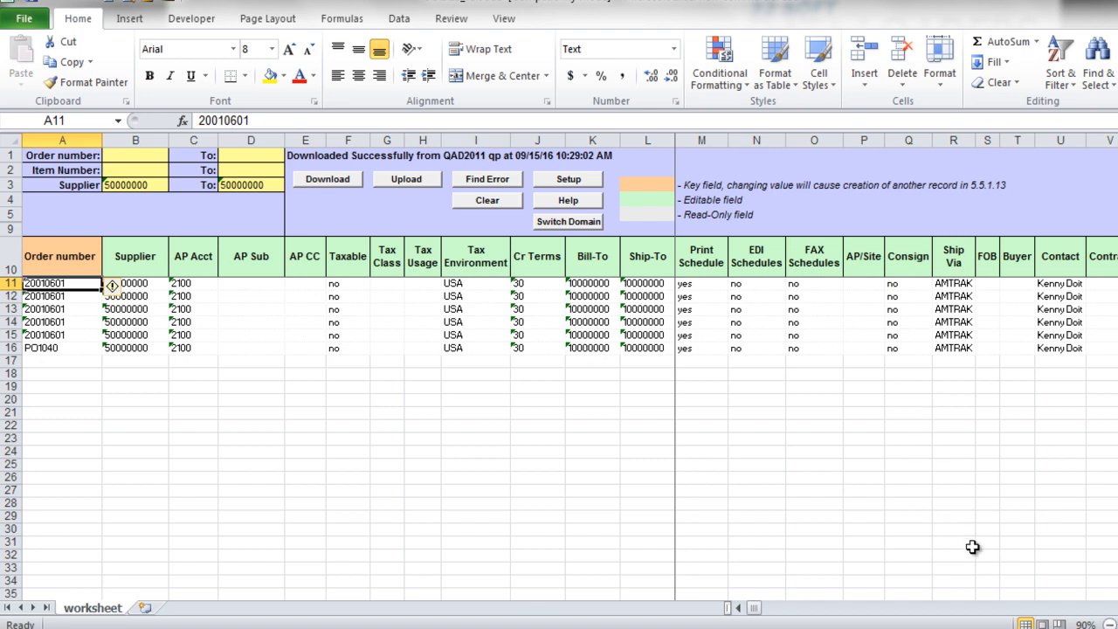
# - Scroll right to column AN to show the Line, Item, Unit Cost and Tax Environment columns
pyautogui.hscroll(2, 896, 350)
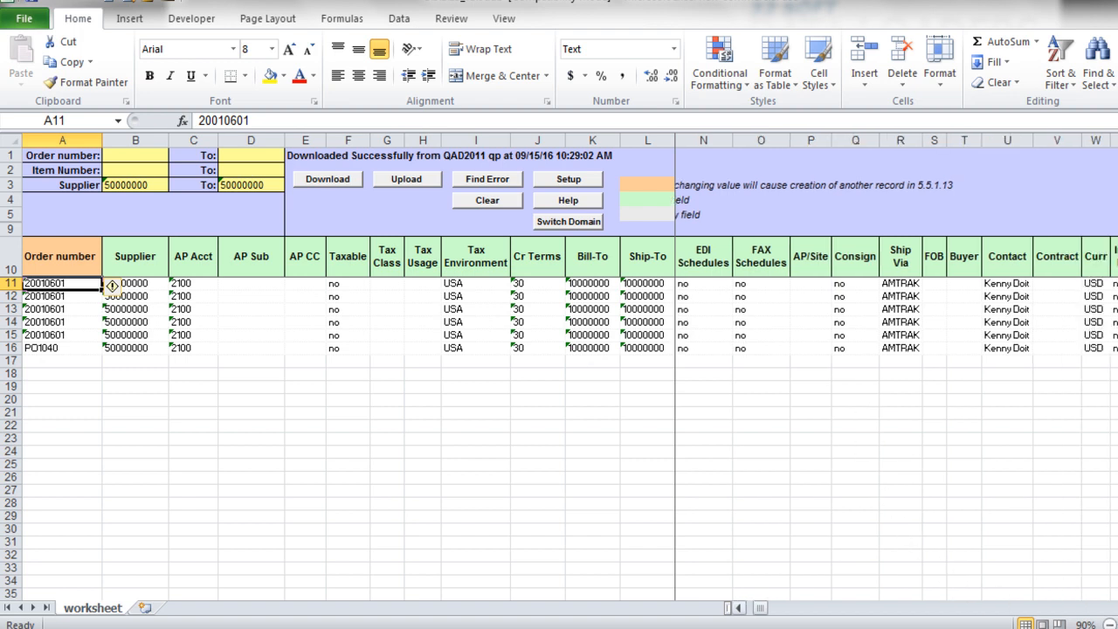
pyautogui.hscroll(6, 897, 373)
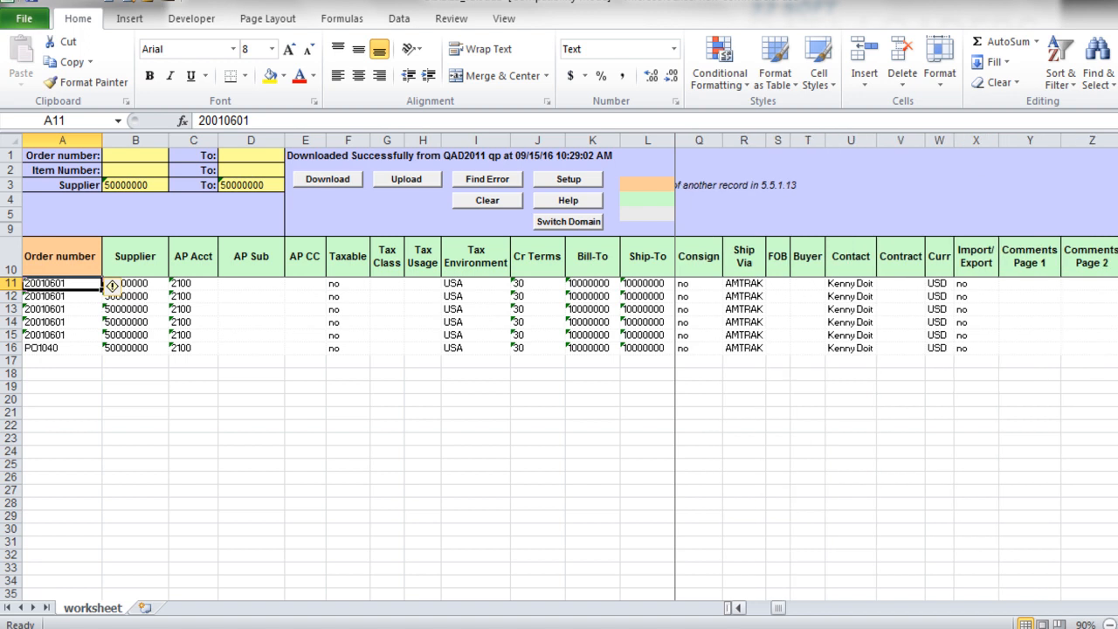
pyautogui.hscroll(3, 896, 374)
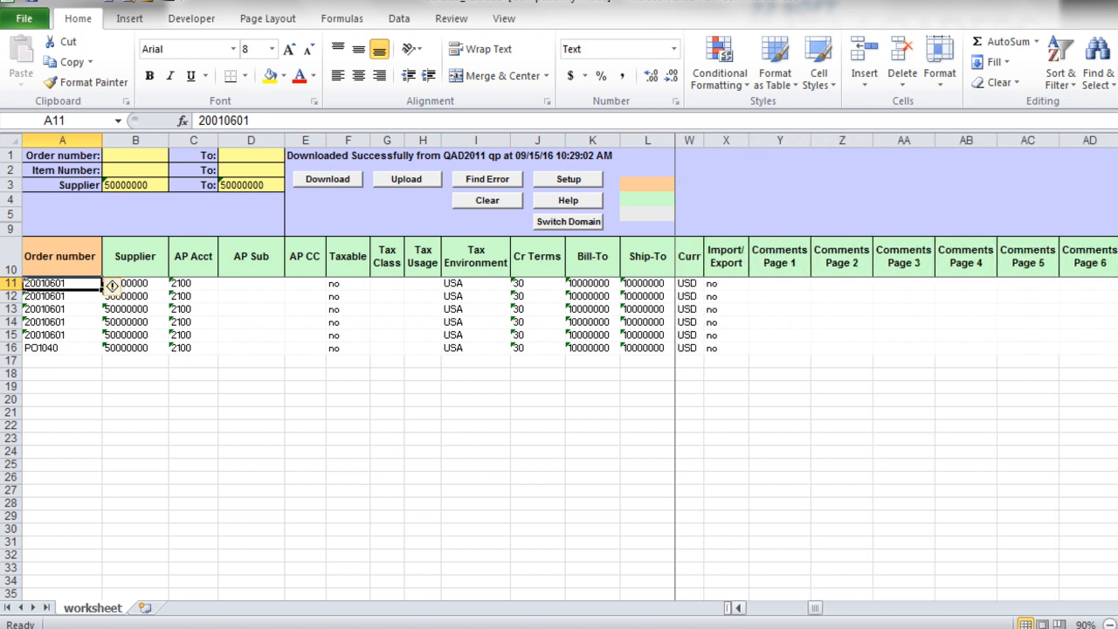
pyautogui.hscroll(8, 897, 374)
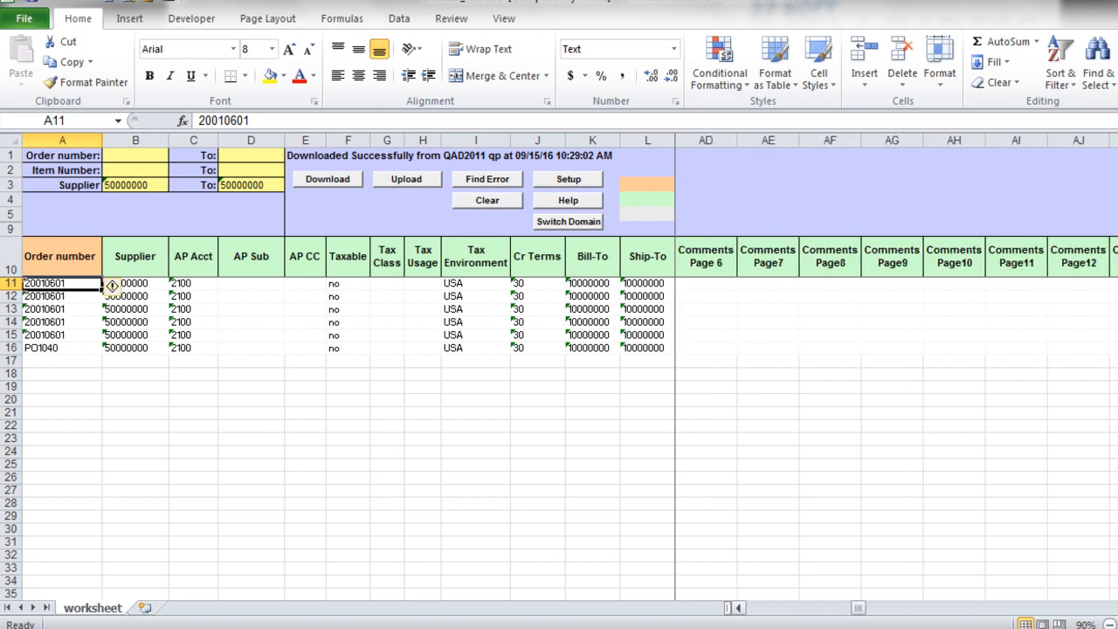
pyautogui.hscroll(7, 896, 374)
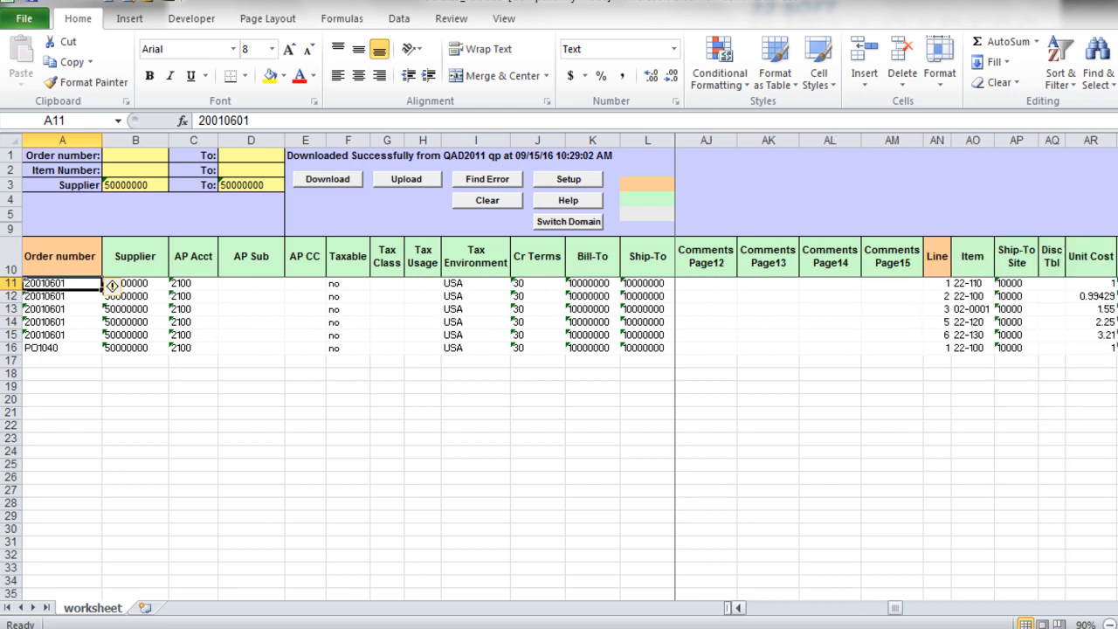
pyautogui.hscroll(2, 896, 374)
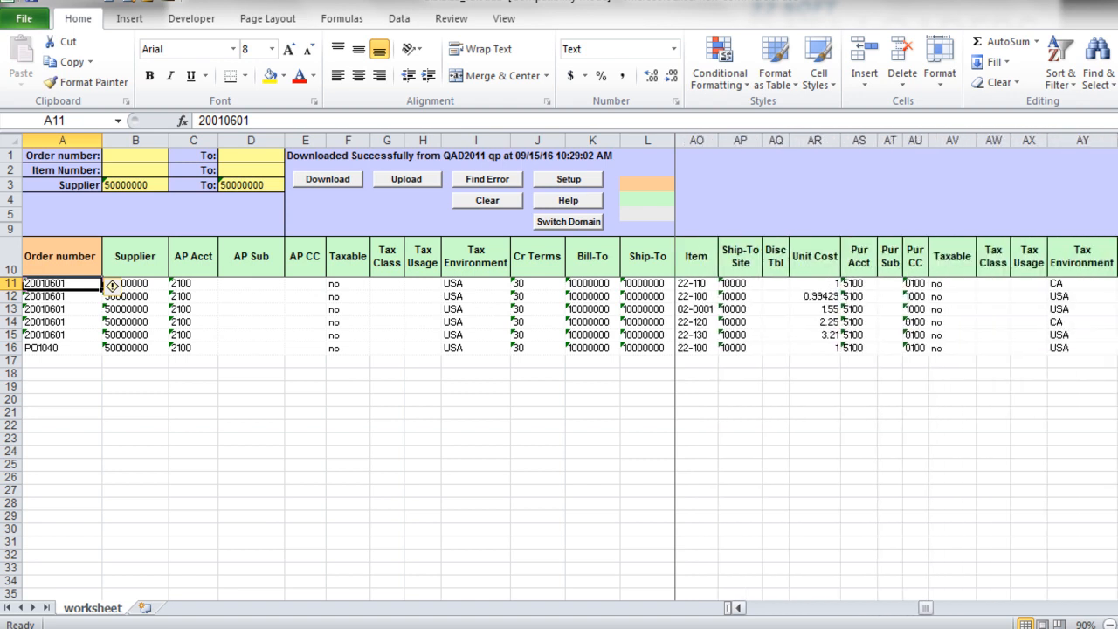
pyautogui.click(738, 608)
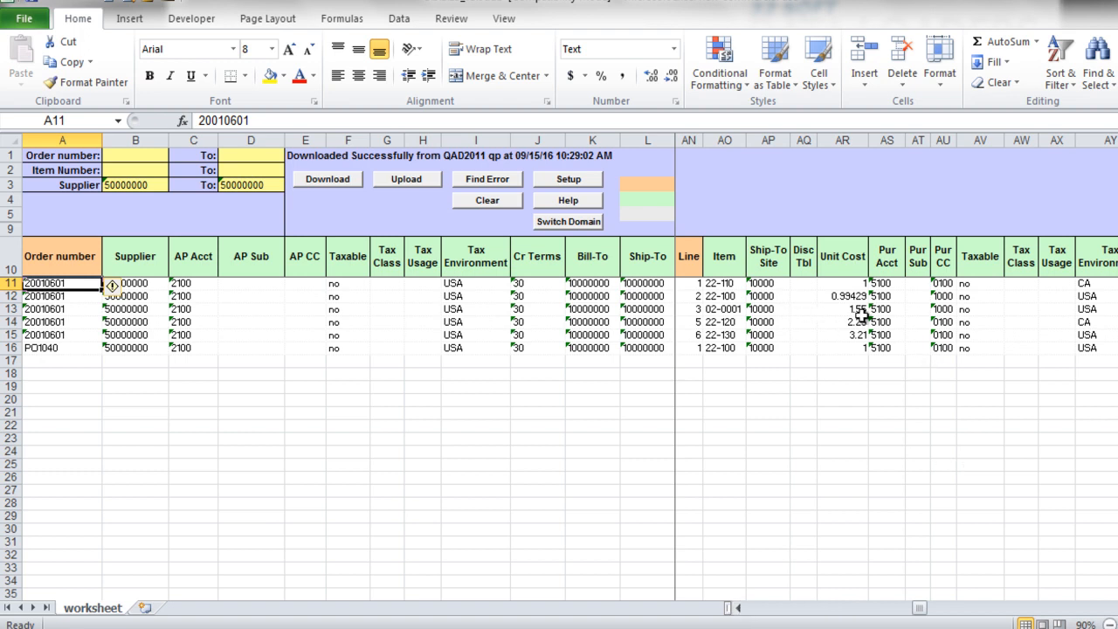
# - Enter tax environment US in AY11 and USA in AY14, then upload, which reports errors
pyautogui.click(979, 285)
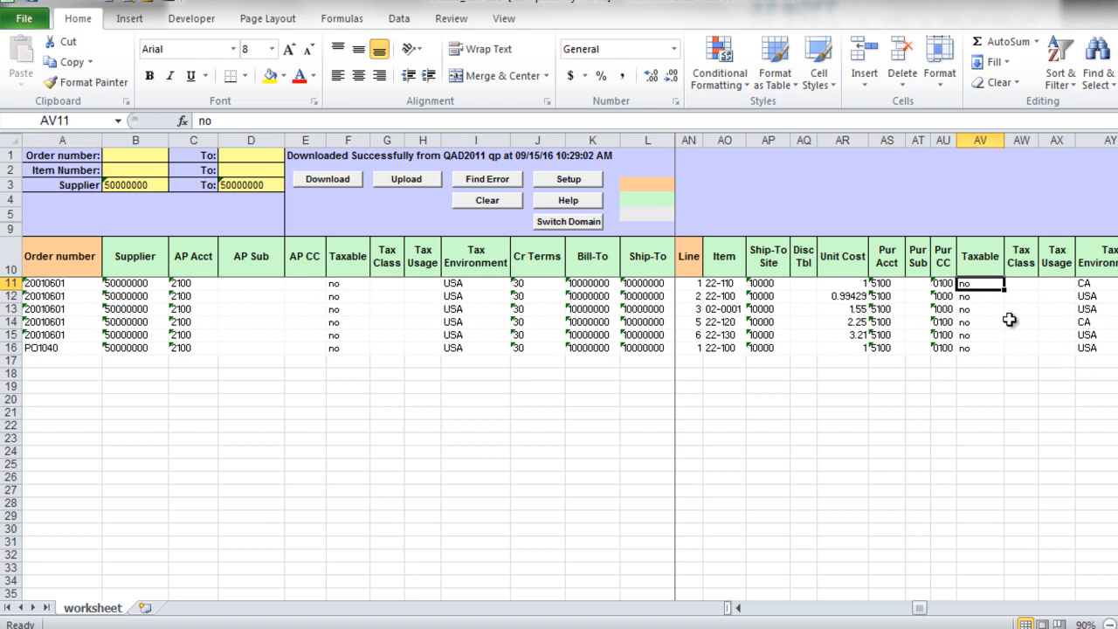
pyautogui.click(1093, 284)
pyautogui.write('US')
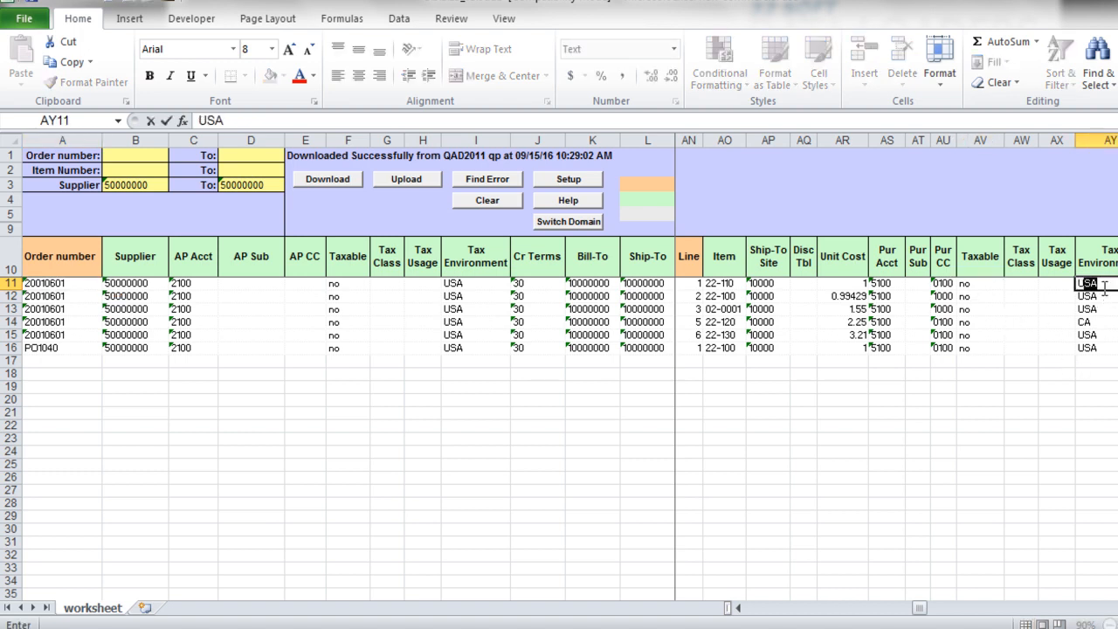
pyautogui.press('Delete')
pyautogui.click(1092, 324)
pyautogui.write('USA')
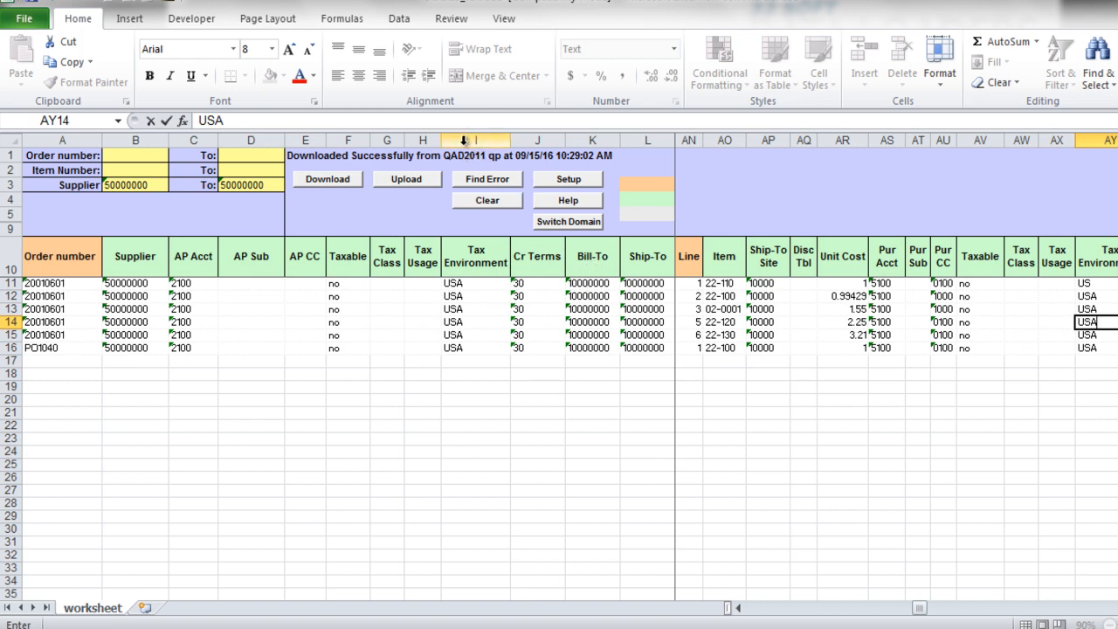
pyautogui.click(407, 180)
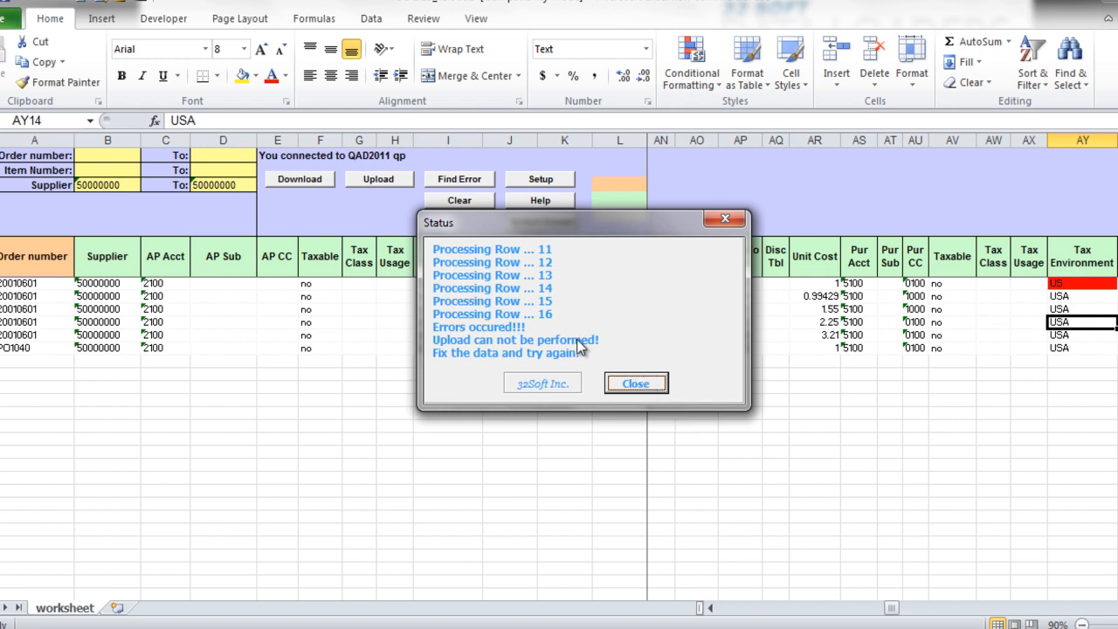
# - Close the error Status dialog and read AY11's comment 'Tax environment does not exist'
pyautogui.click(655, 381)
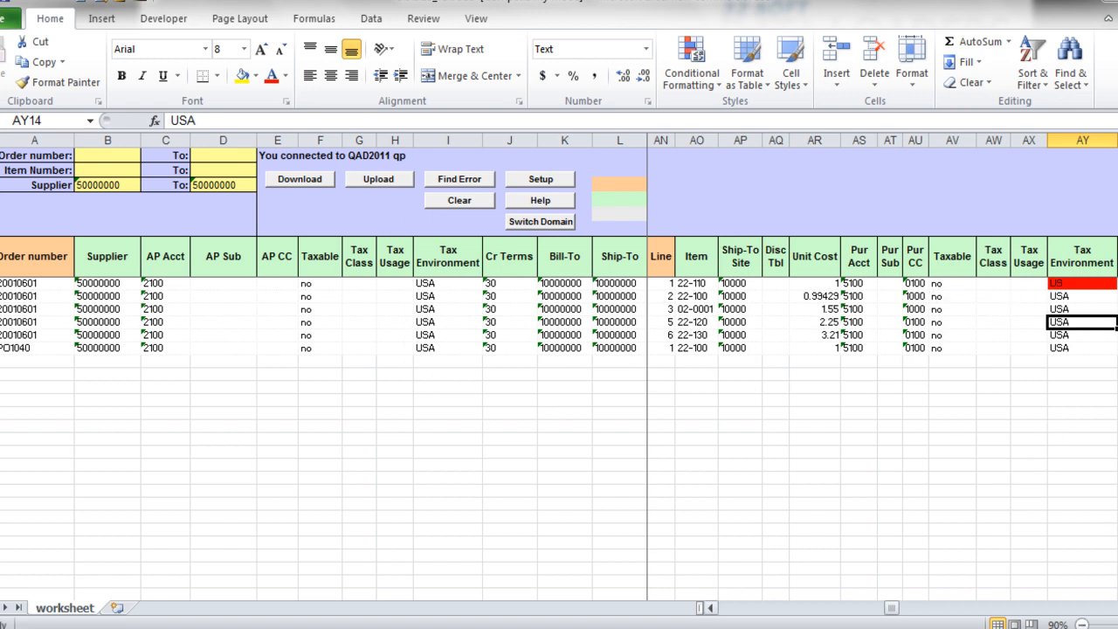
pyautogui.hscroll(5, 883, 419)
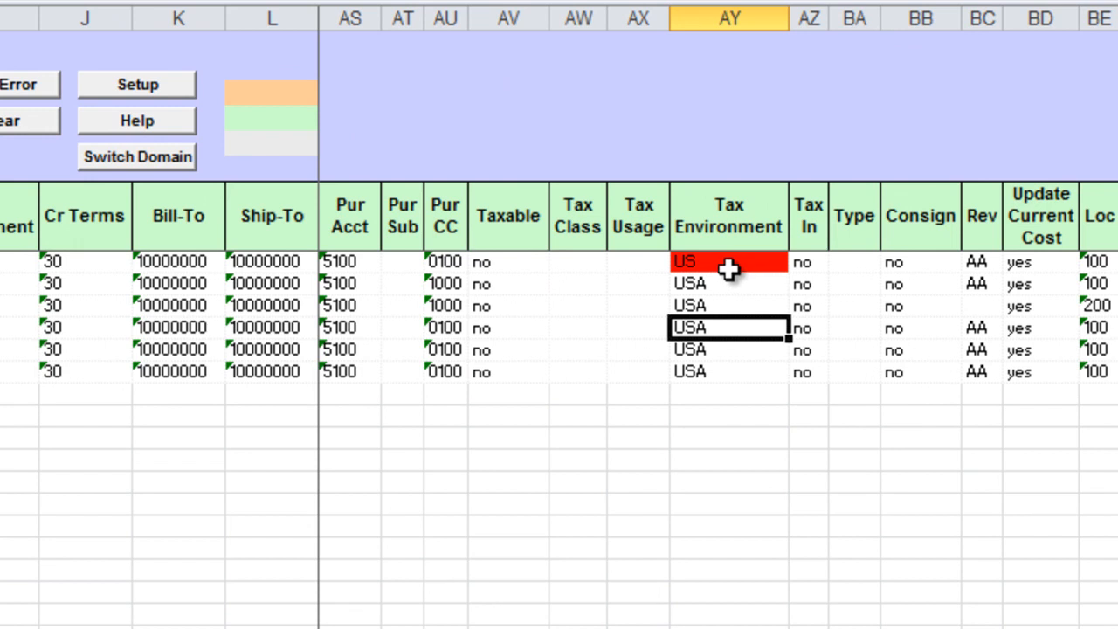
pyautogui.moveTo(729, 269)
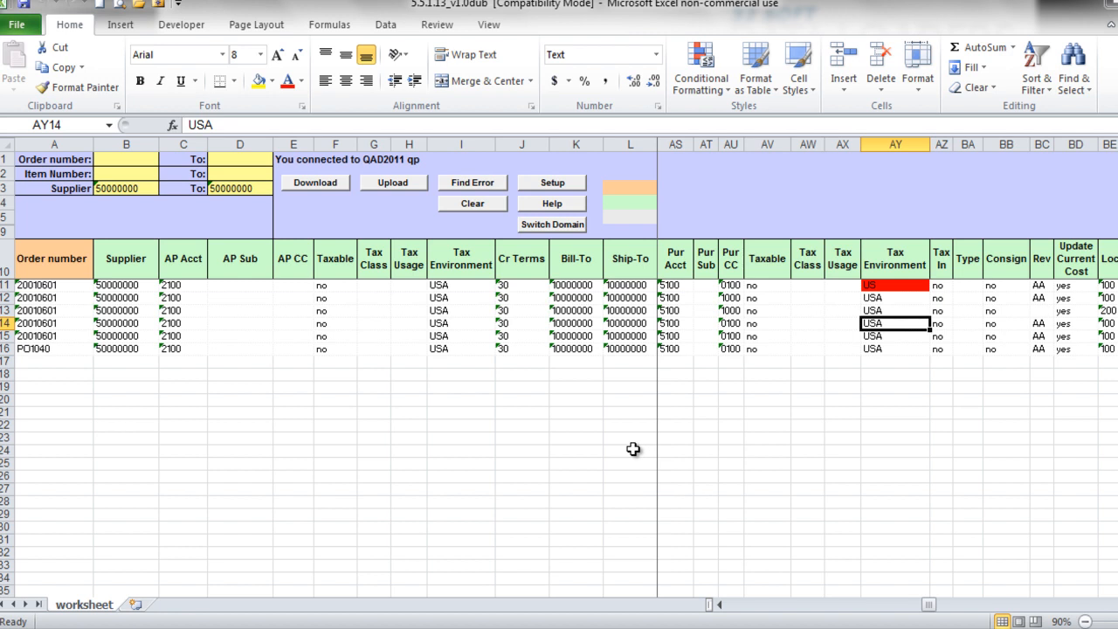
# - Change AY11 from US to USA, re-upload to QAD2011 and close the success report
pyautogui.click(895, 286)
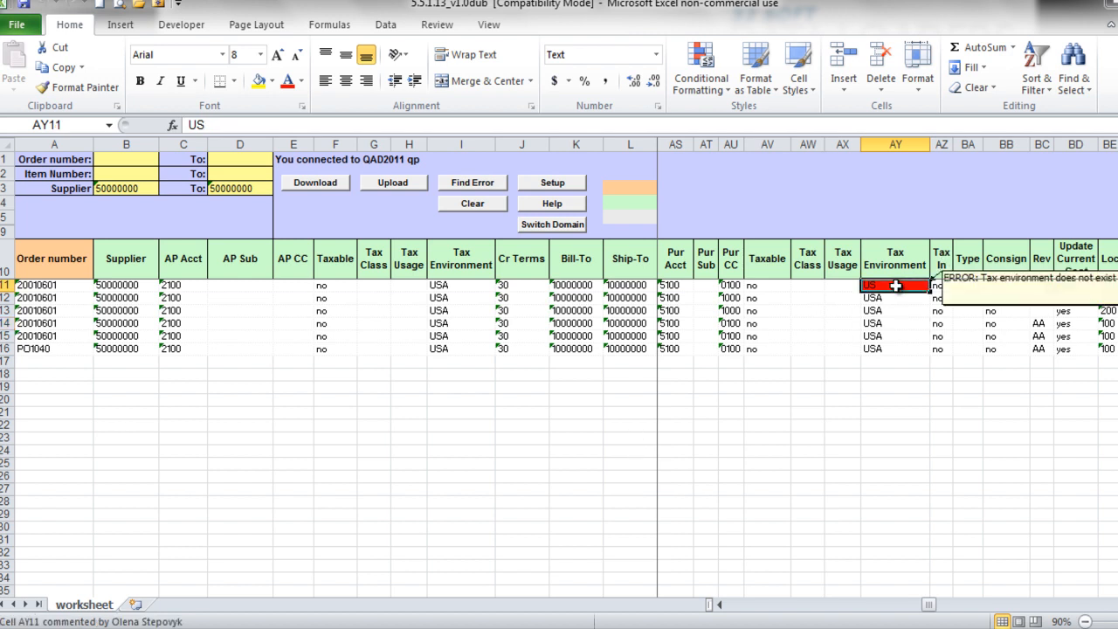
pyautogui.doubleClick(895, 286)
pyautogui.write('A')
pyautogui.press('Return')
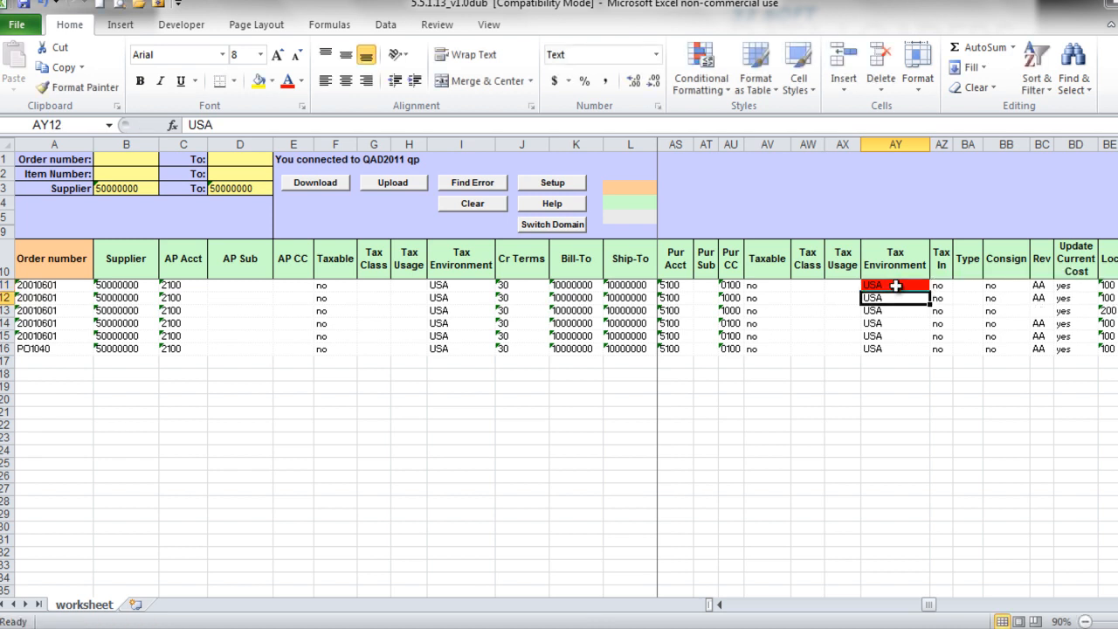
pyautogui.click(395, 183)
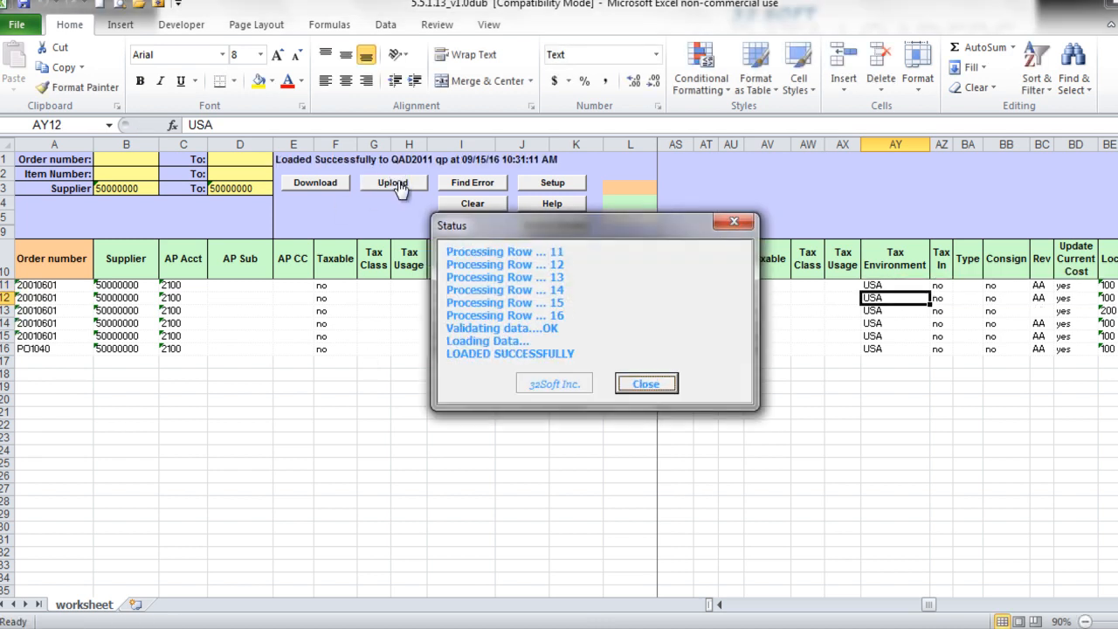
pyautogui.click(645, 384)
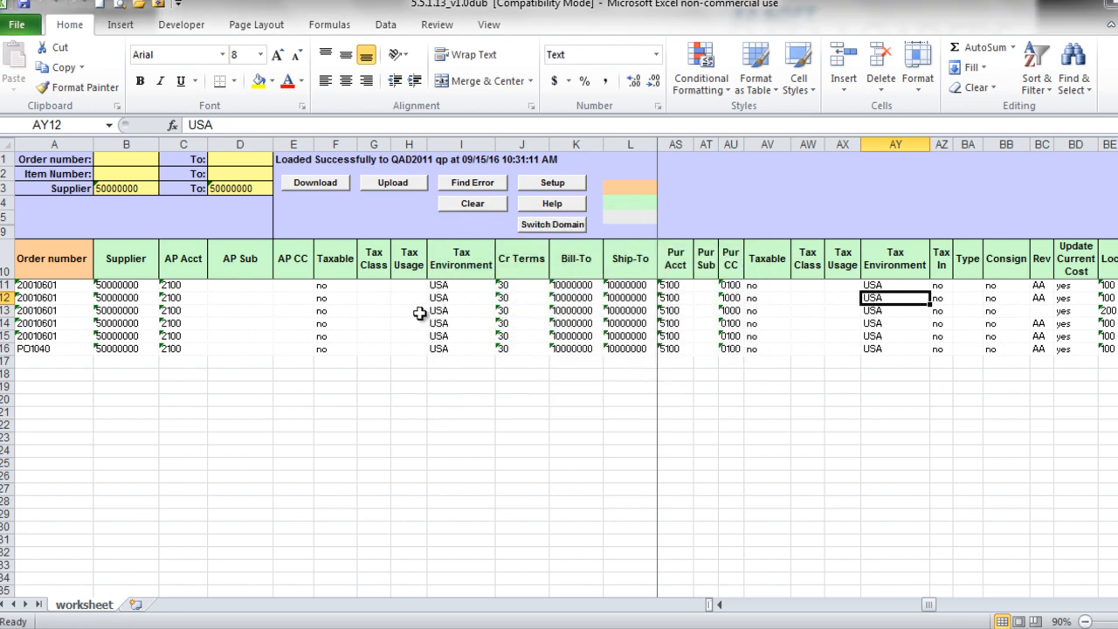
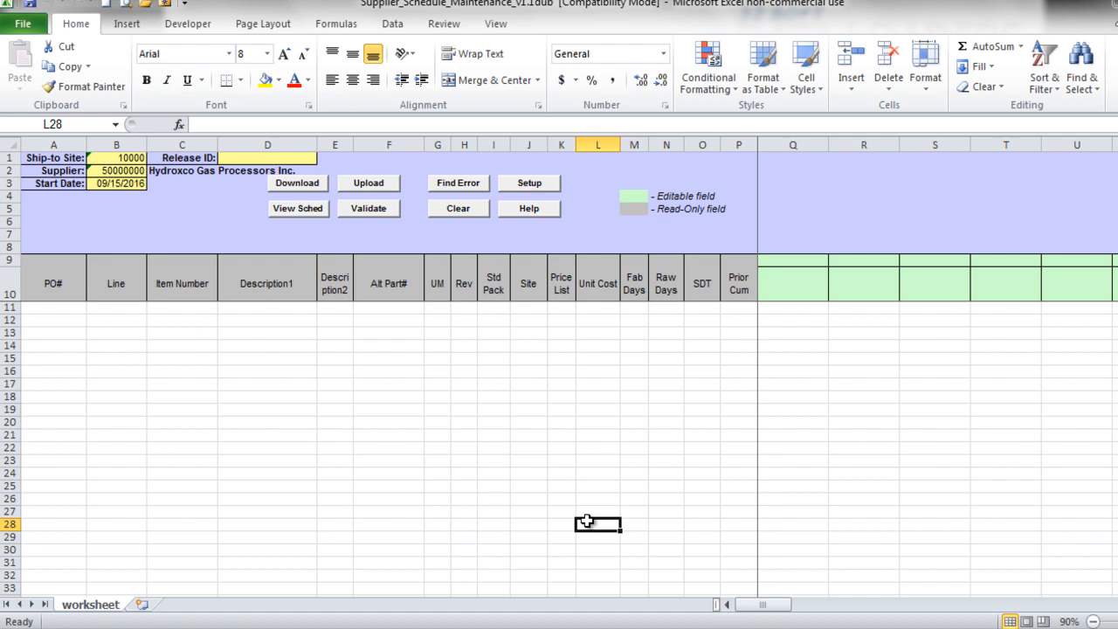
# - Fill in ship-to site 10000, supplier 50000000 and start date 09/15/2016 in the header cells
pyautogui.click(373, 335)
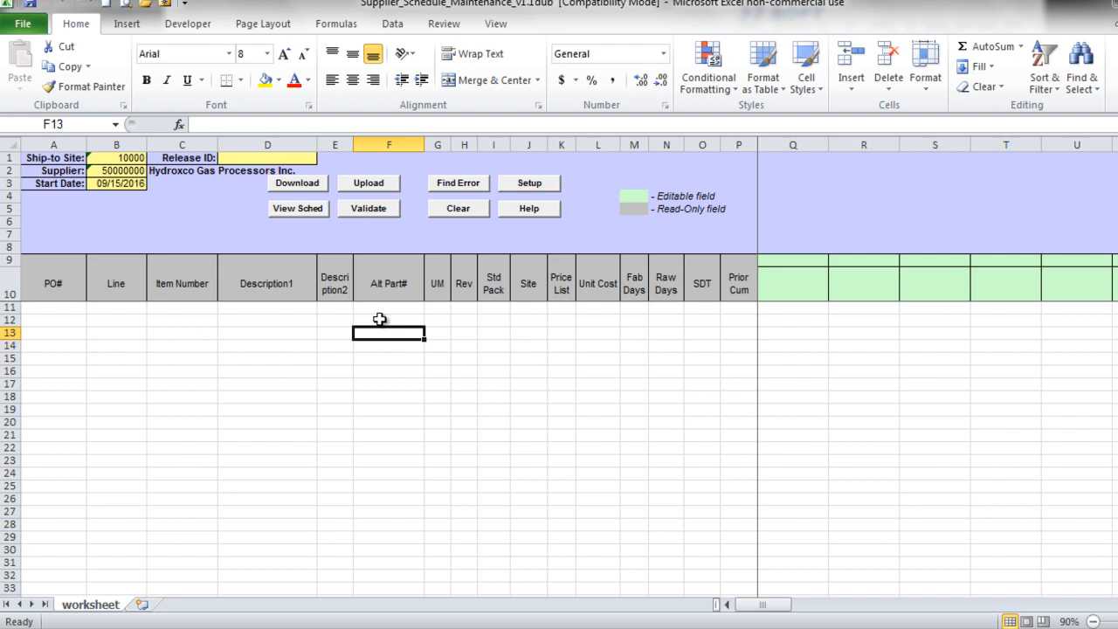
# - Connect the QAD add-in to the TEST database and acknowledge the confirmation
pyautogui.click(530, 184)
pyautogui.click(564, 288)
pyautogui.click(530, 391)
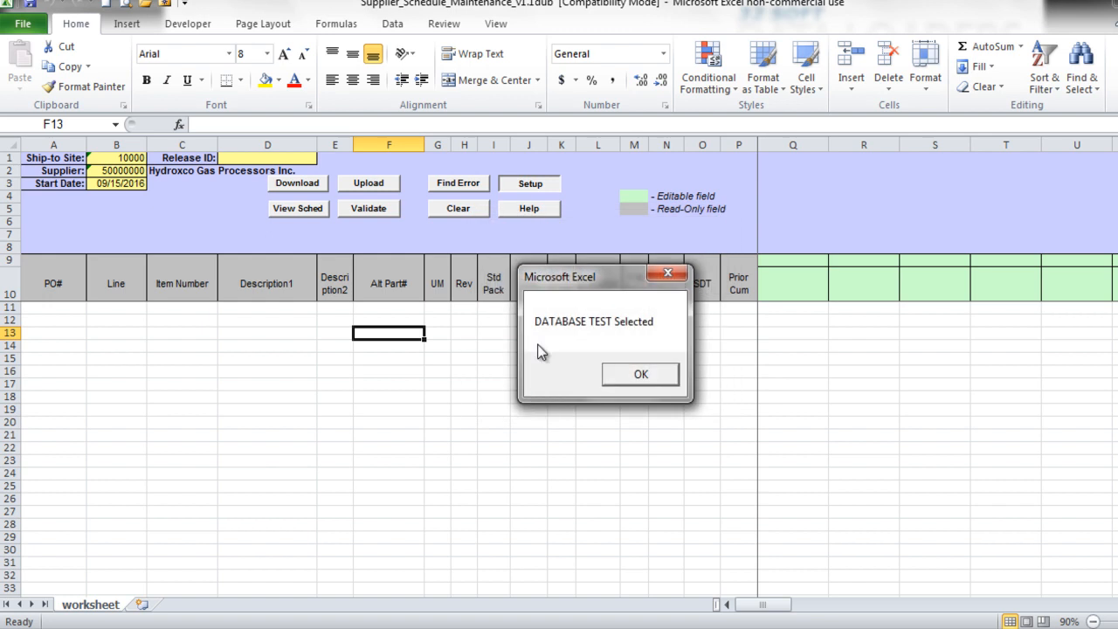
pyautogui.click(619, 370)
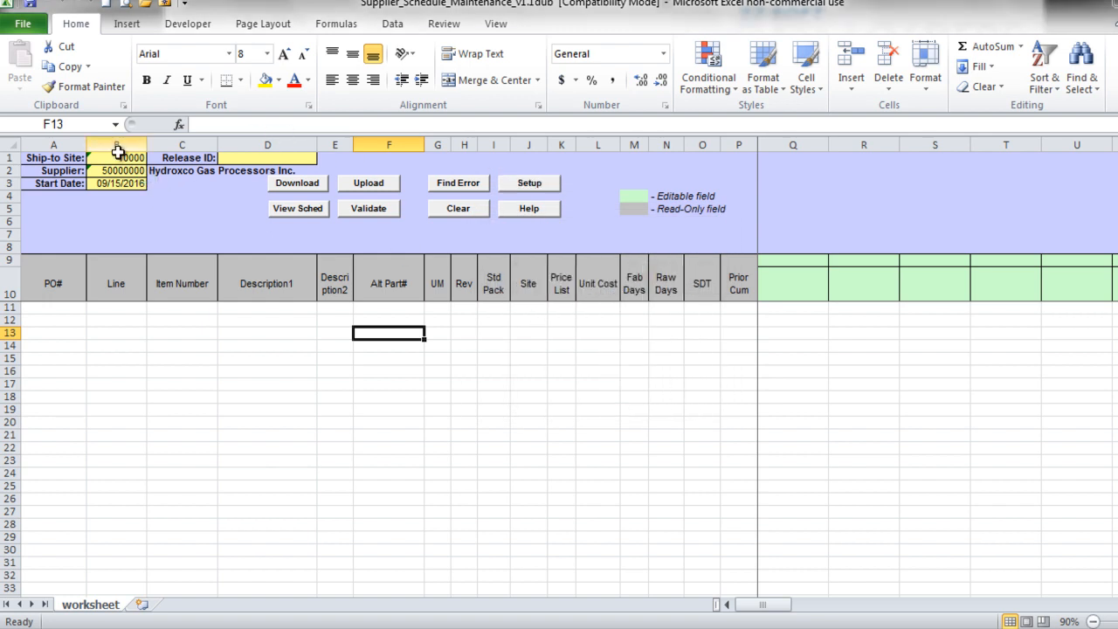
# - Check ship-to site 10000 and supplier 50000000, then download the schedule
pyautogui.click(118, 158)
pyautogui.click(117, 171)
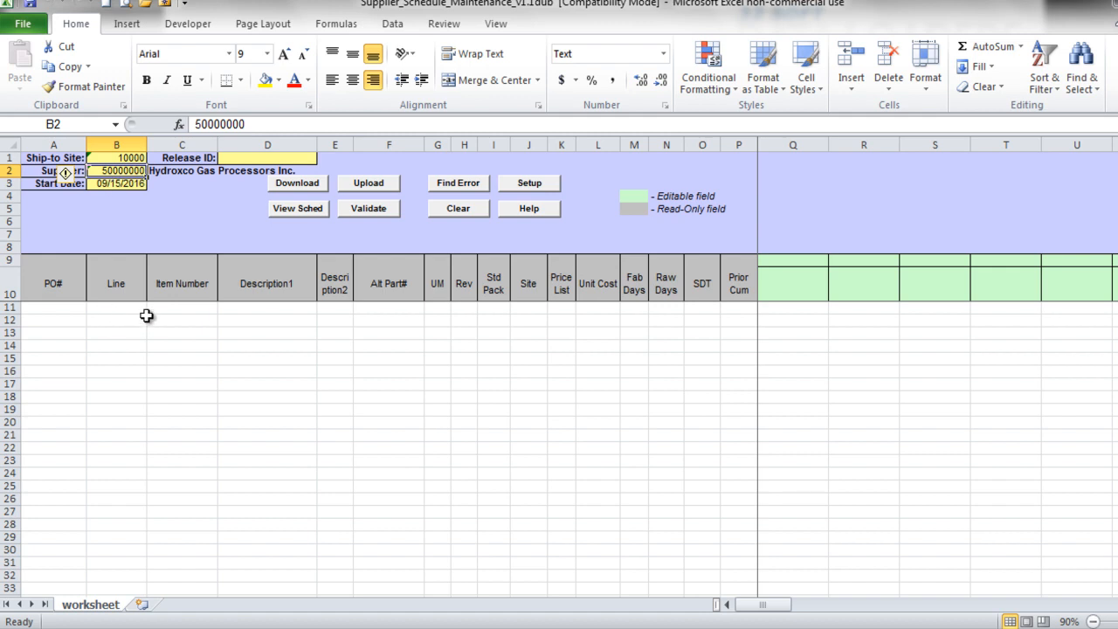
pyautogui.click(297, 183)
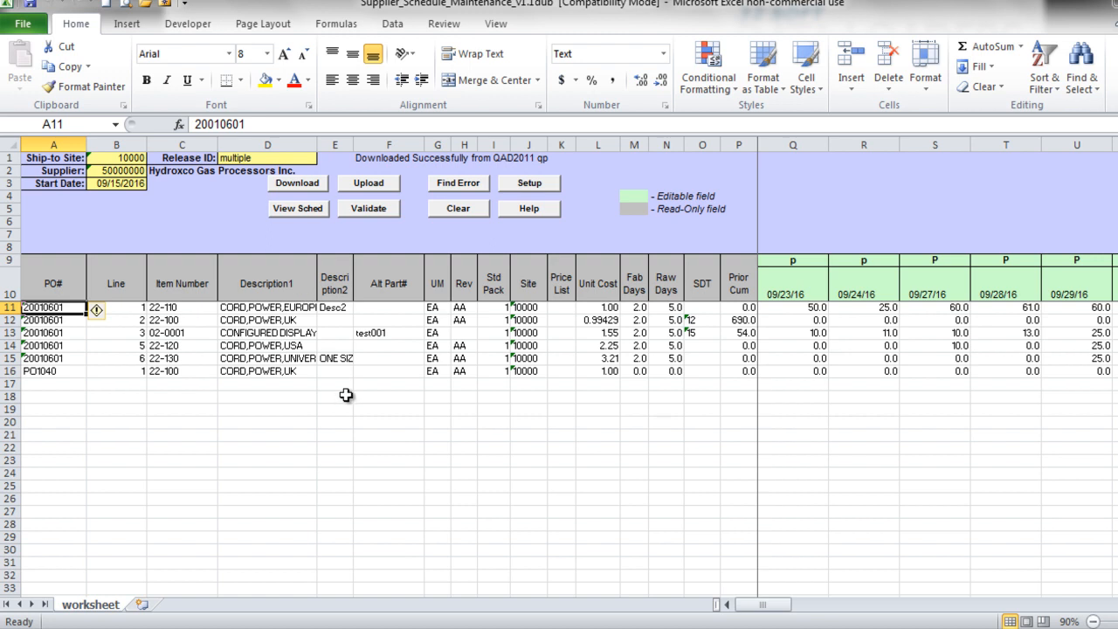
# - Review Release ID 'multiple', the Alt Part# column and row 15's schedule quantities
pyautogui.click(244, 159)
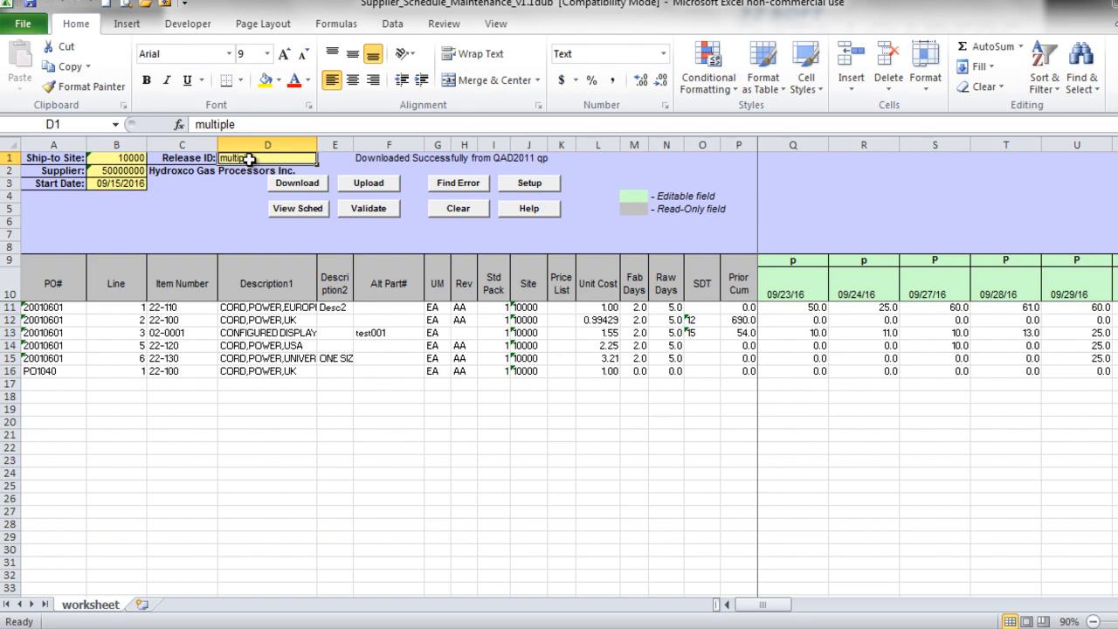
pyautogui.click(411, 342)
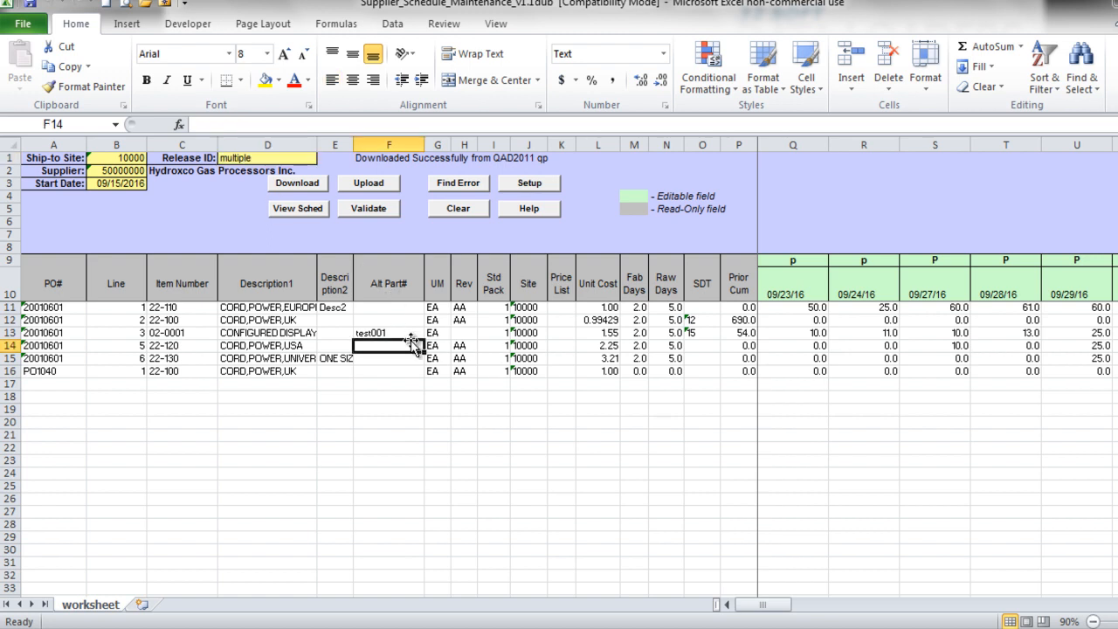
pyautogui.click(824, 358)
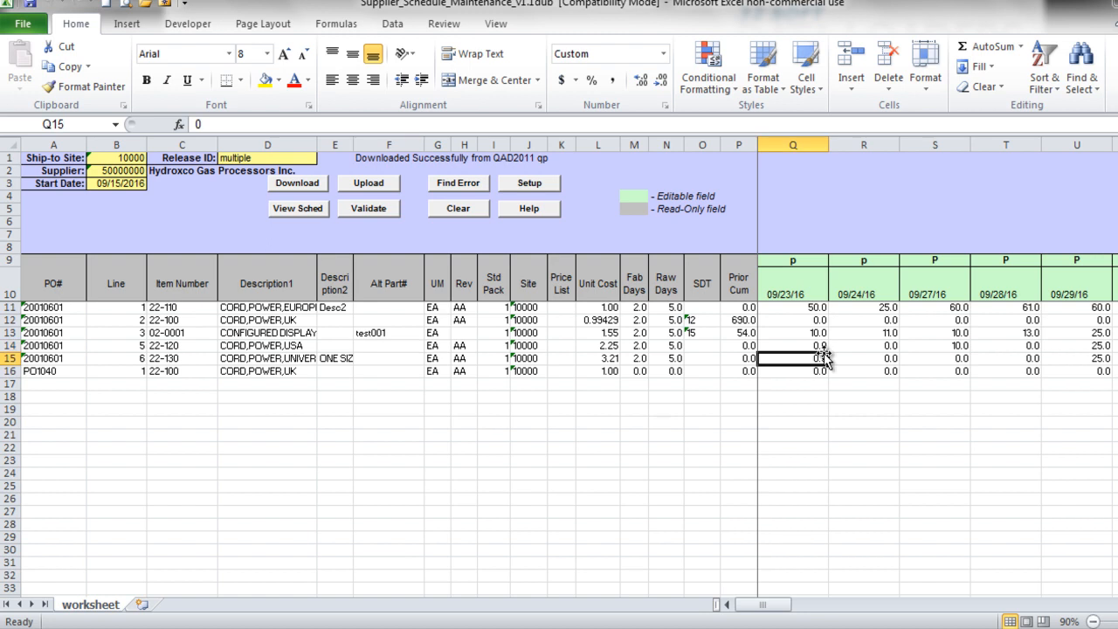
pyautogui.press('Right')
pyautogui.press('Right')
pyautogui.press('Right')
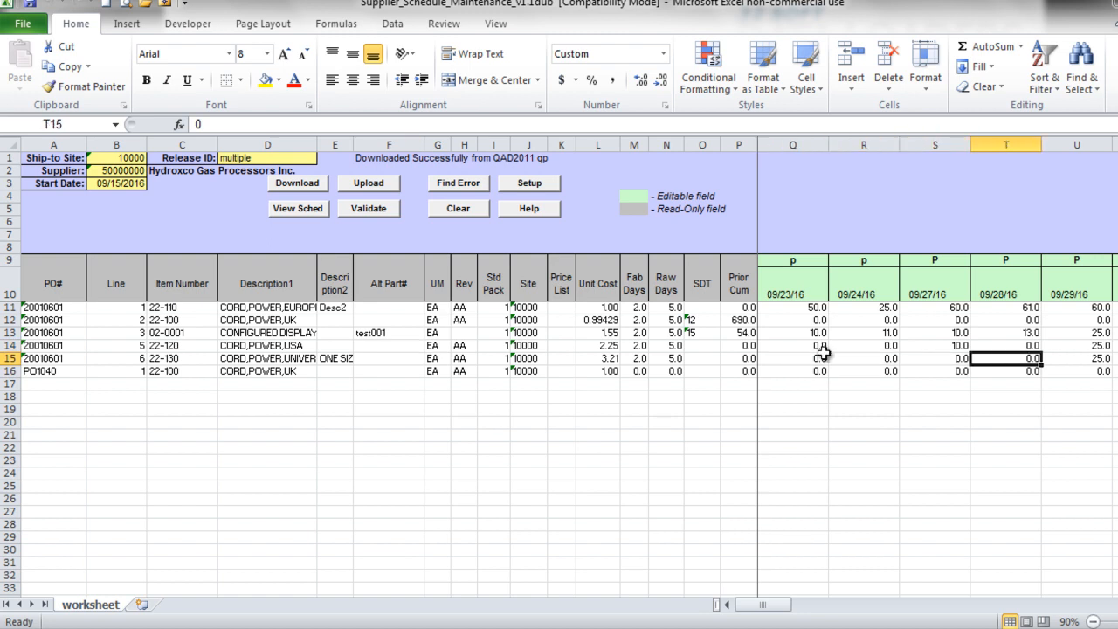
pyautogui.press('Right')
pyautogui.press('Right')
pyautogui.press('Right')
pyautogui.press('Right')
pyautogui.press('Right')
pyautogui.press('Right')
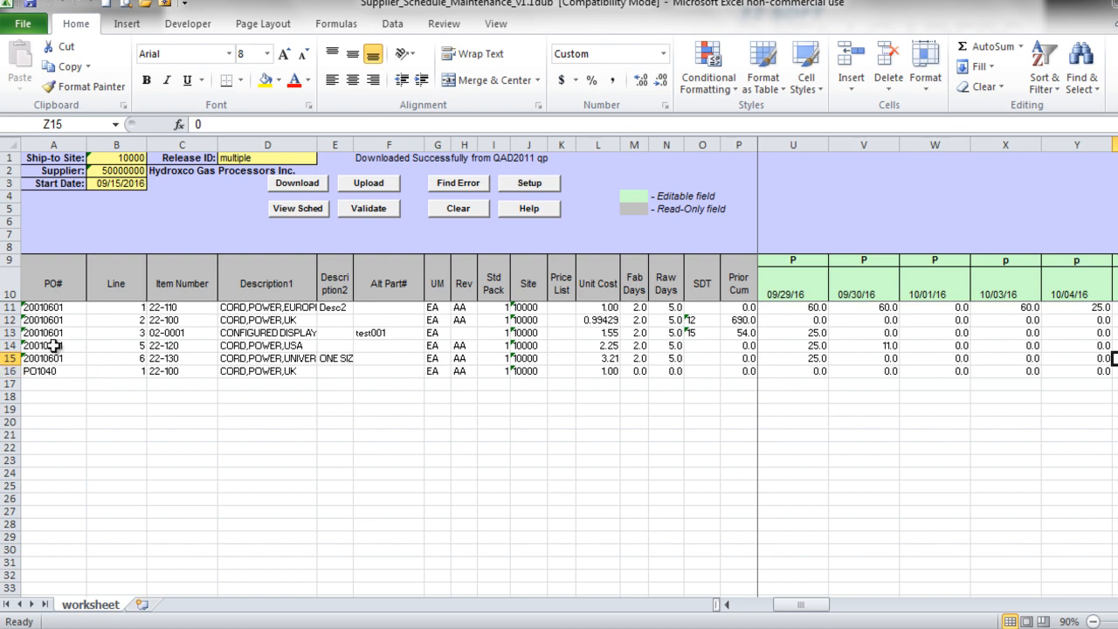
# - Review the PO1040 line's quantities in row 16 and the six item numbers
pyautogui.click(9, 371)
pyautogui.click(819, 370)
pyautogui.press('Right')
pyautogui.press('Right')
pyautogui.press('Right')
pyautogui.press('Right')
pyautogui.press('Right')
pyautogui.press('Right')
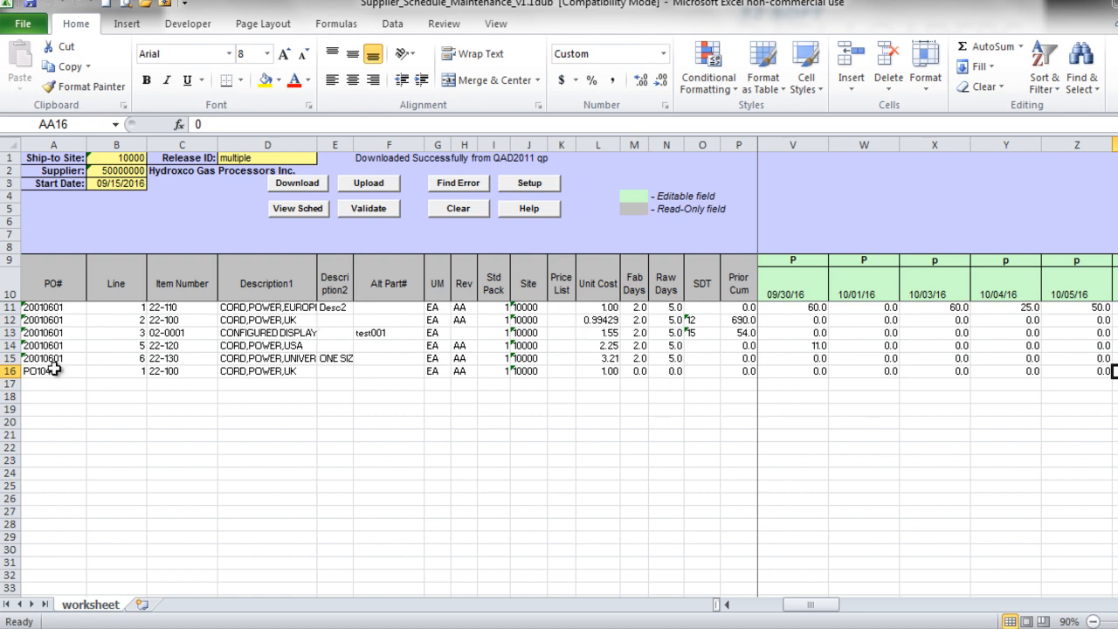
pyautogui.moveTo(168, 308); pyautogui.dragTo(172, 370)
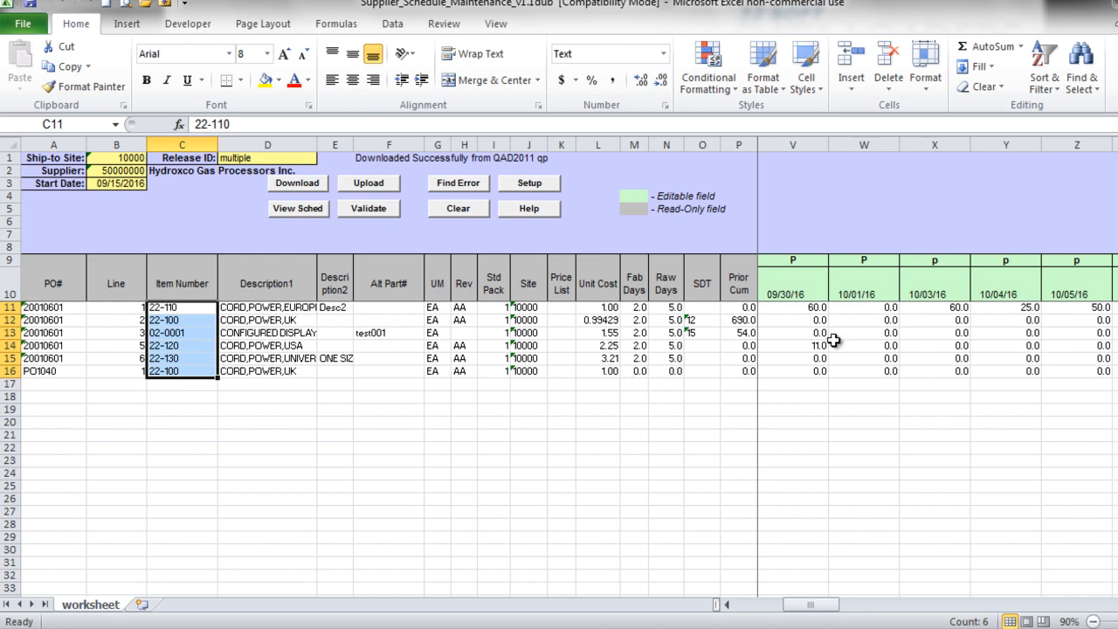
# - Enter 15 into the first five 10/01/16 schedule quantity cells at once
pyautogui.click(867, 340)
pyautogui.moveTo(887, 308); pyautogui.dragTo(888, 359)
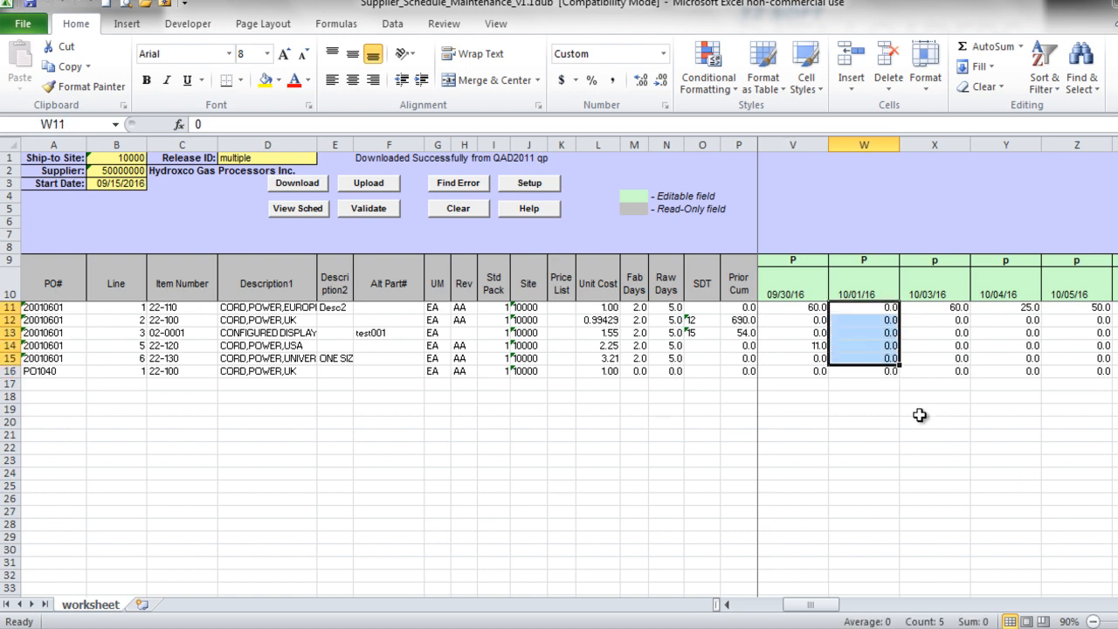
pyautogui.write('15')
pyautogui.hotkey('ctrl', 'Return')
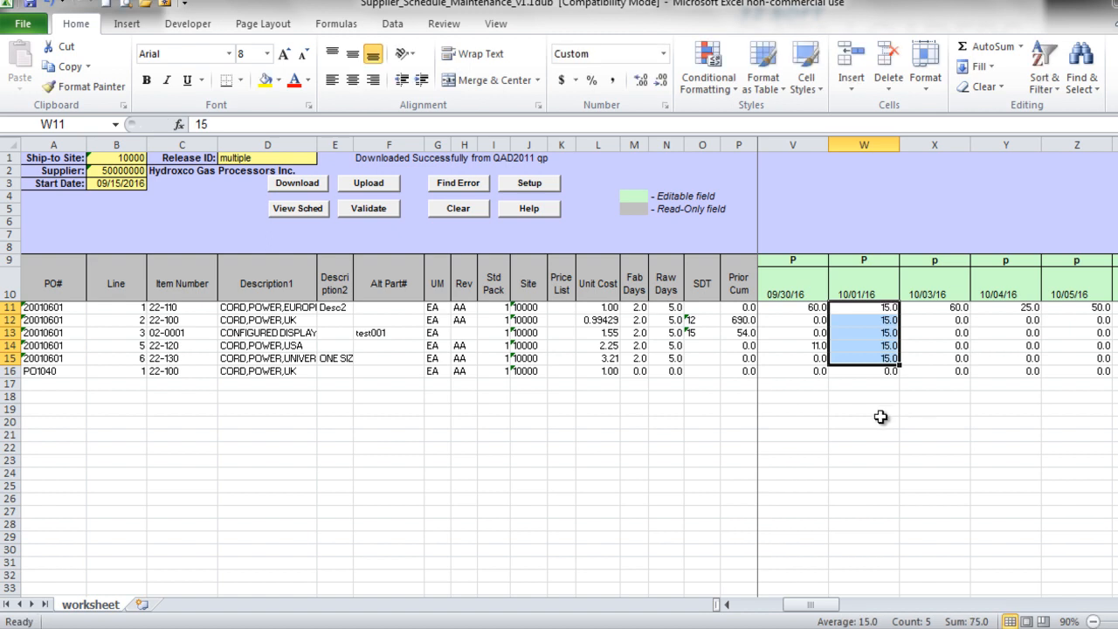
pyautogui.click(858, 410)
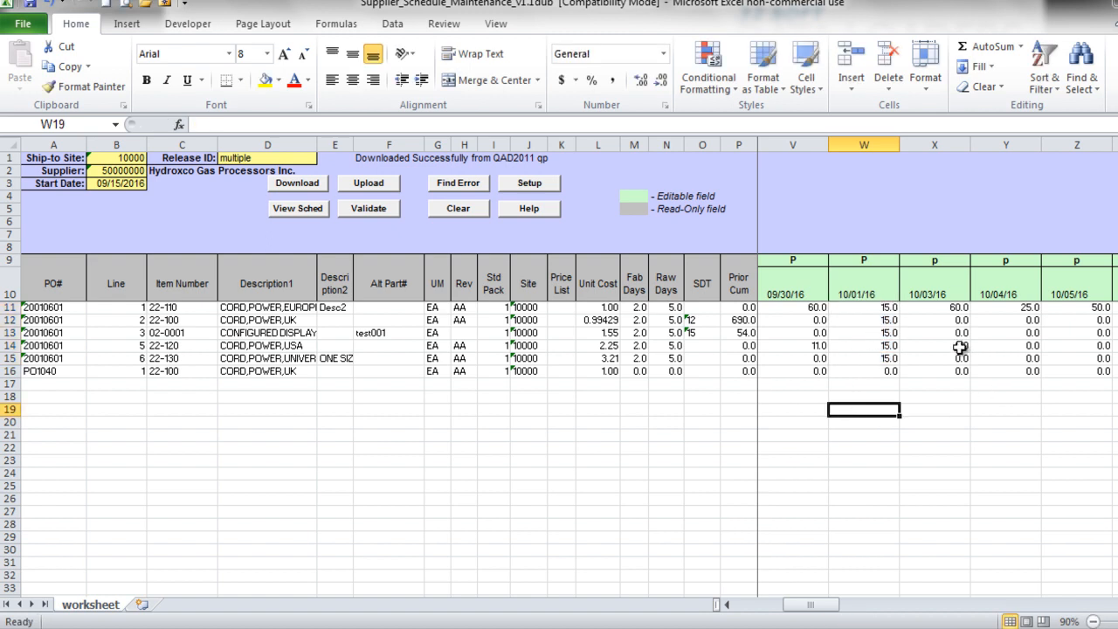
# - Upload to QAD, re-download to verify the 10/01/16 quantities, then clear the worksheet
pyautogui.click(372, 185)
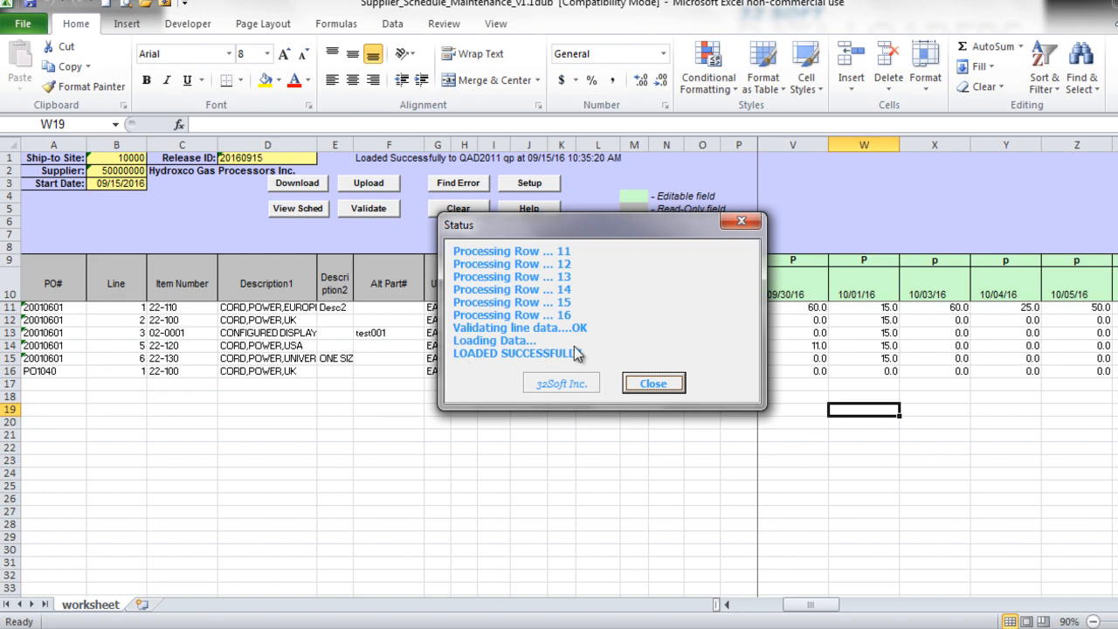
pyautogui.click(657, 384)
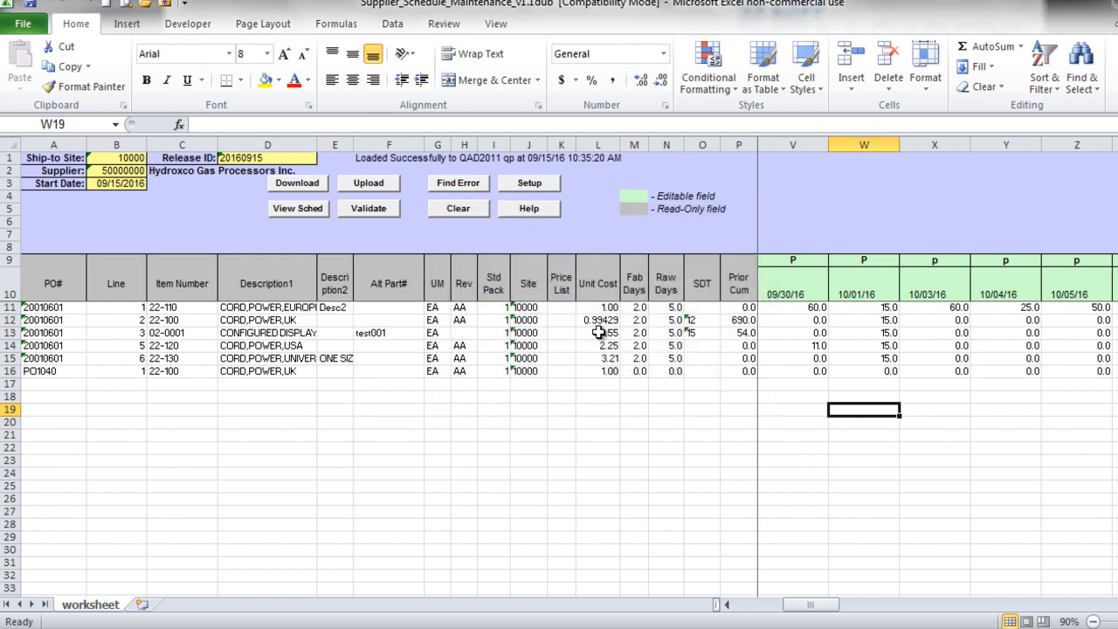
pyautogui.click(297, 185)
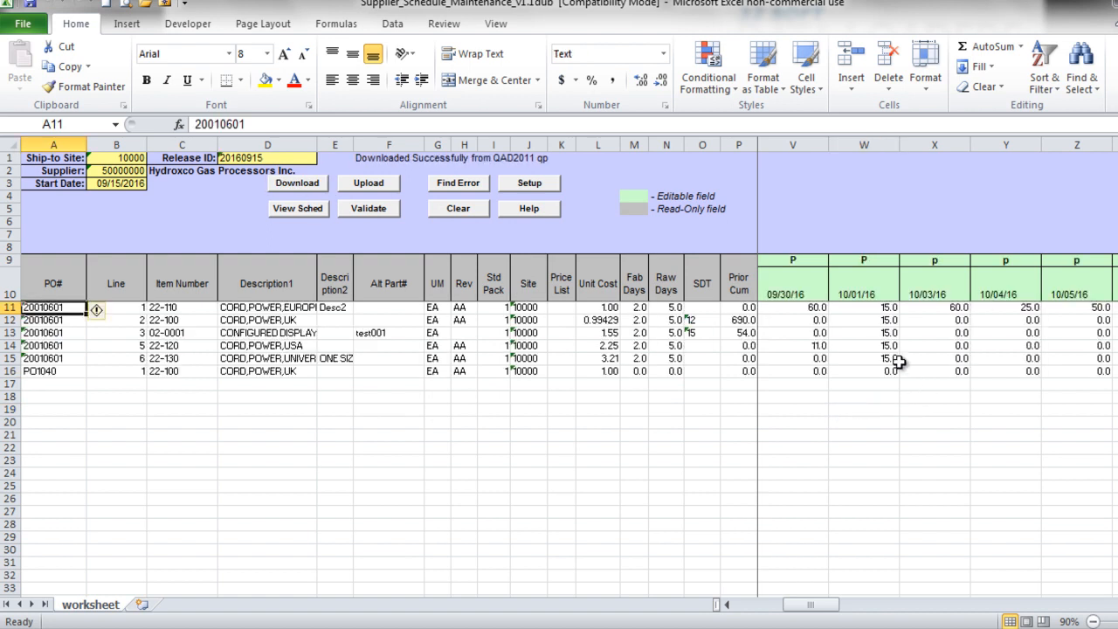
pyautogui.moveTo(884, 314); pyautogui.dragTo(883, 358)
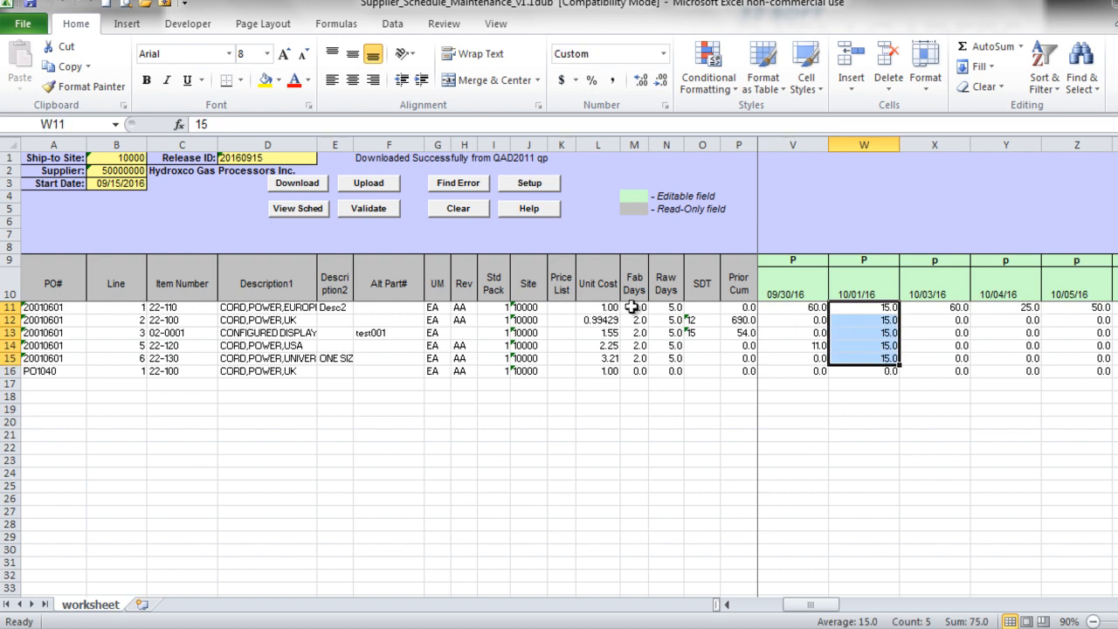
pyautogui.click(456, 213)
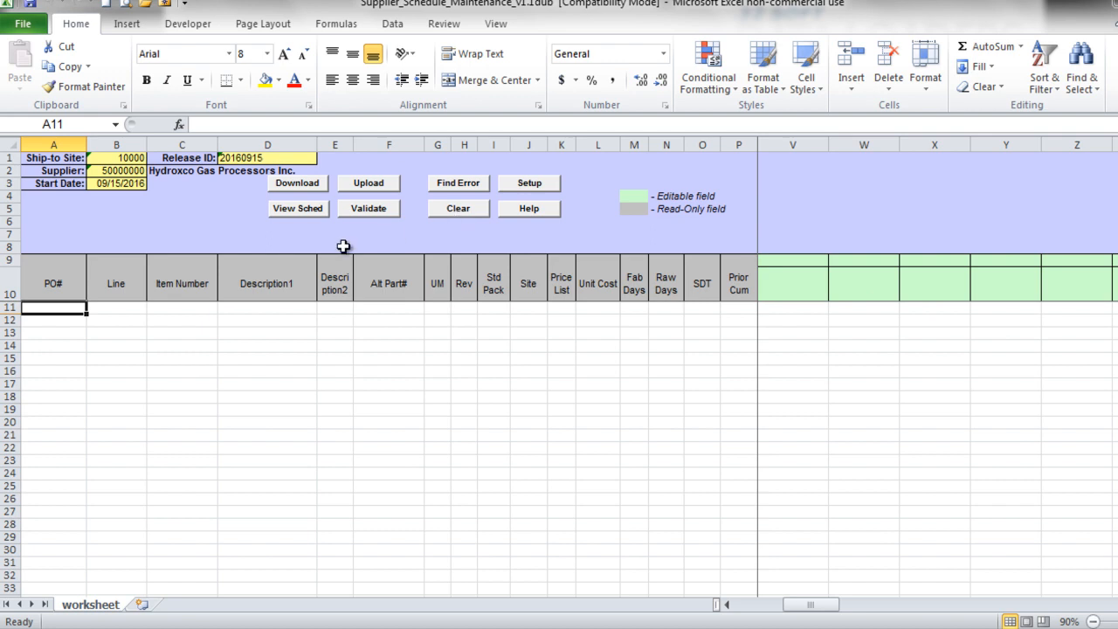
# - Enter item number 22-100 in the first item cell of the schedule
pyautogui.click(164, 306)
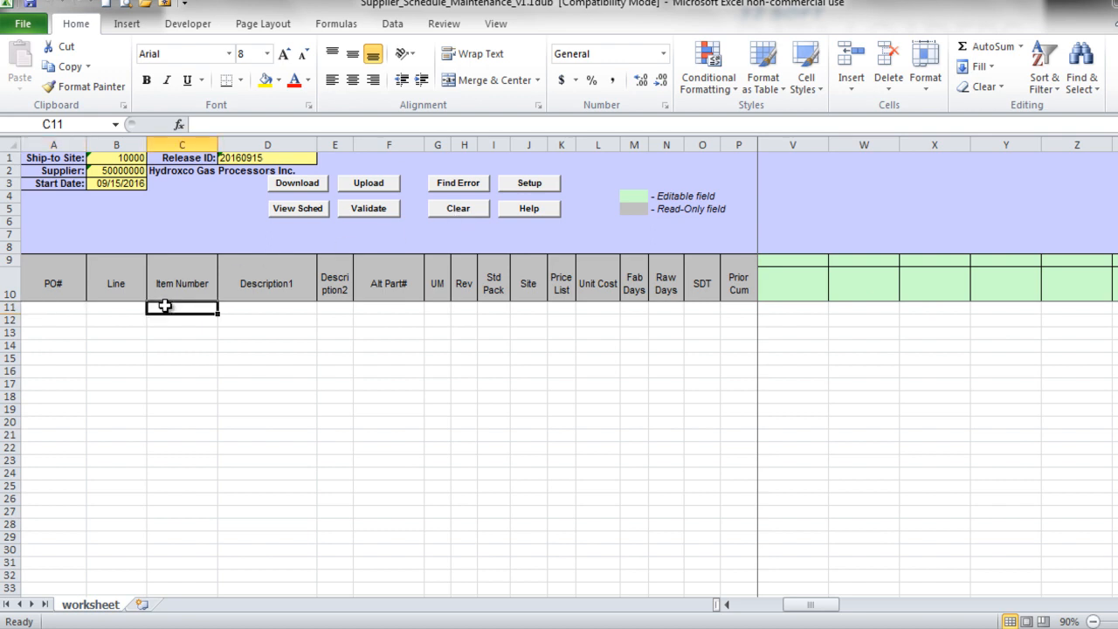
pyautogui.write('22')
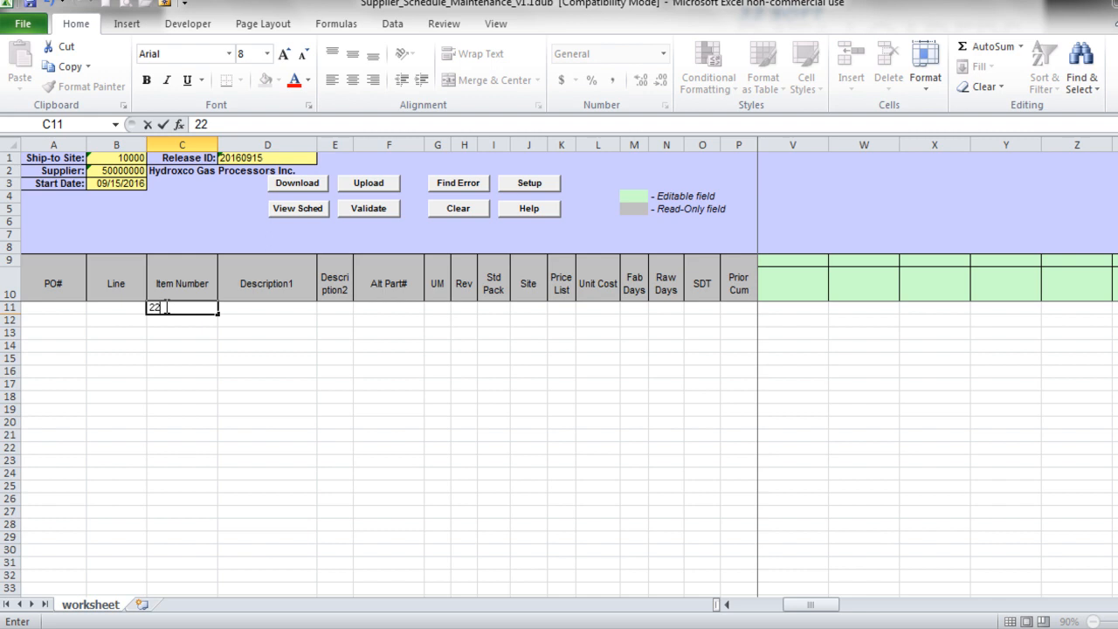
pyautogui.write('-100')
pyautogui.click(179, 323)
pyautogui.click(178, 308)
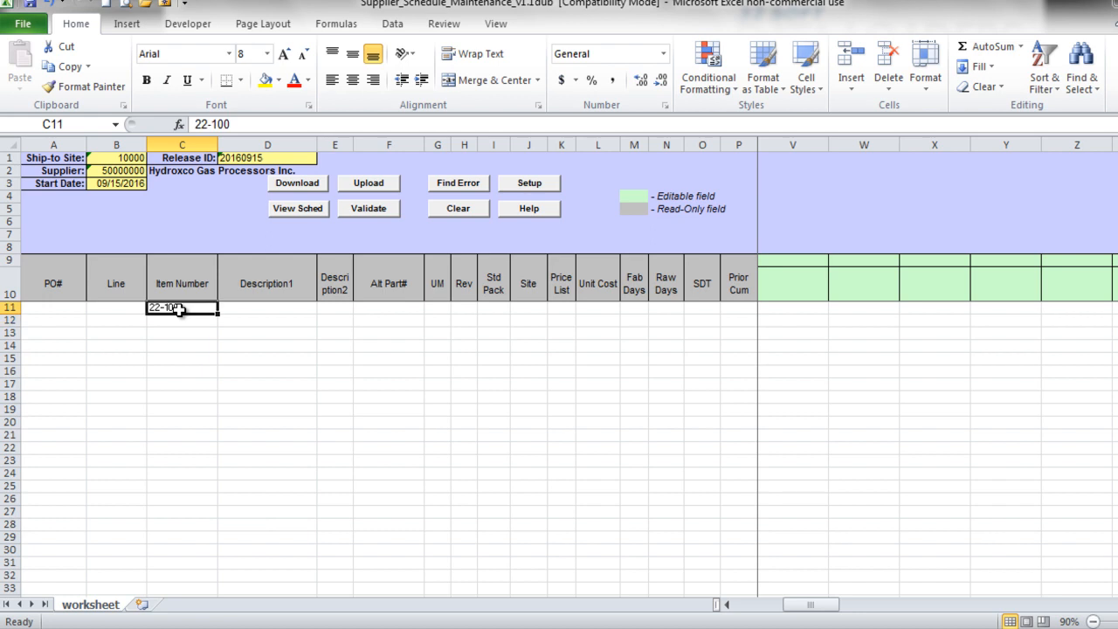
# - Validate the new line against QAD and review its PO, line and description cells
pyautogui.click(368, 208)
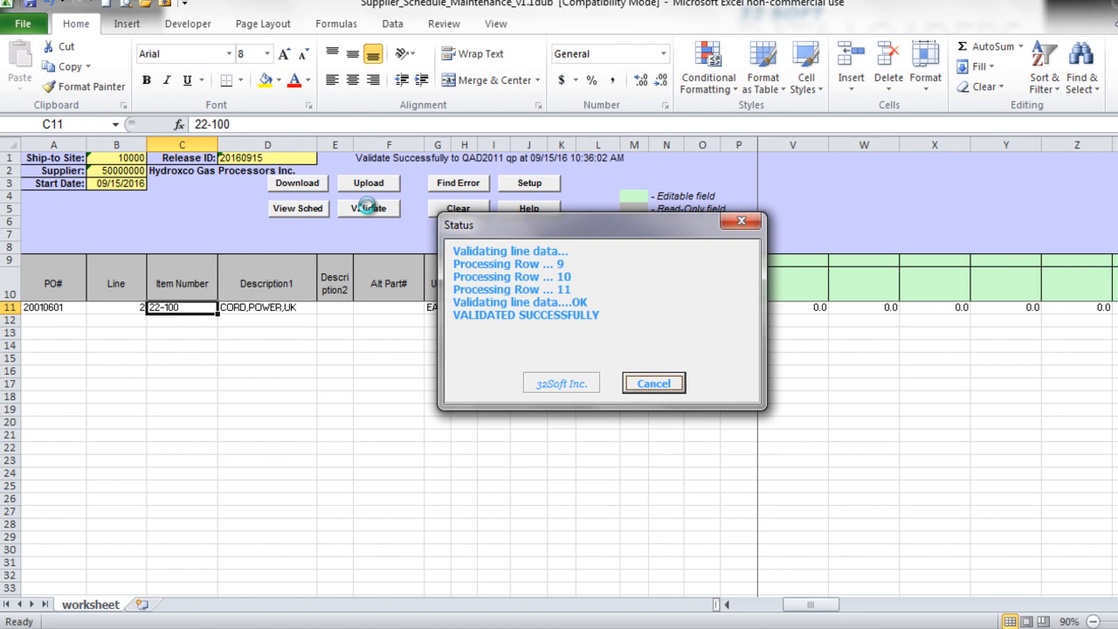
pyautogui.click(654, 383)
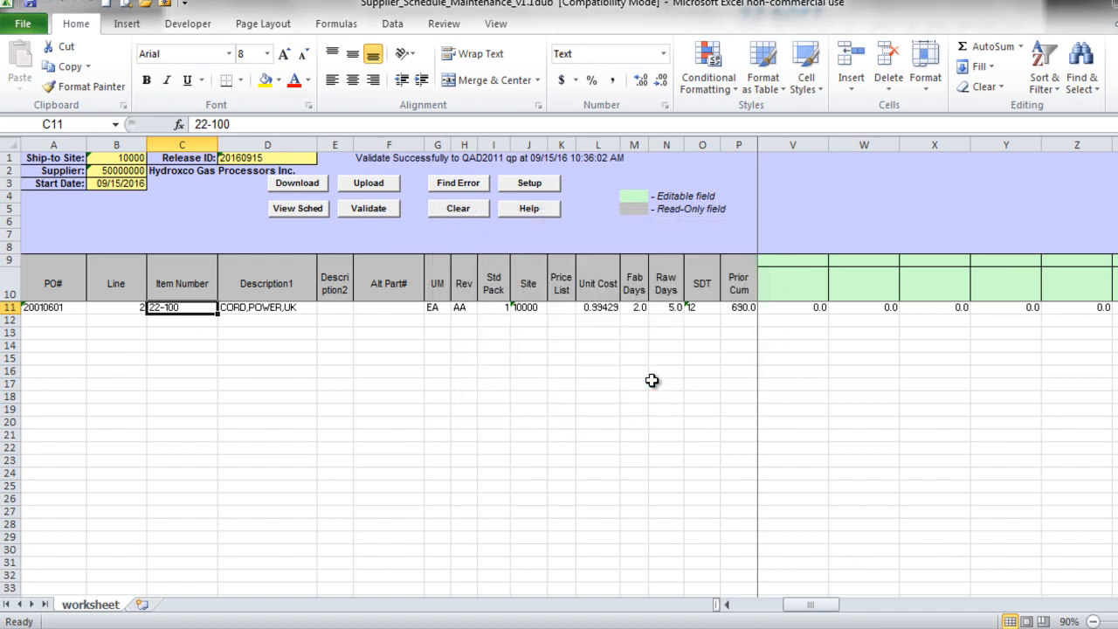
pyautogui.click(32, 308)
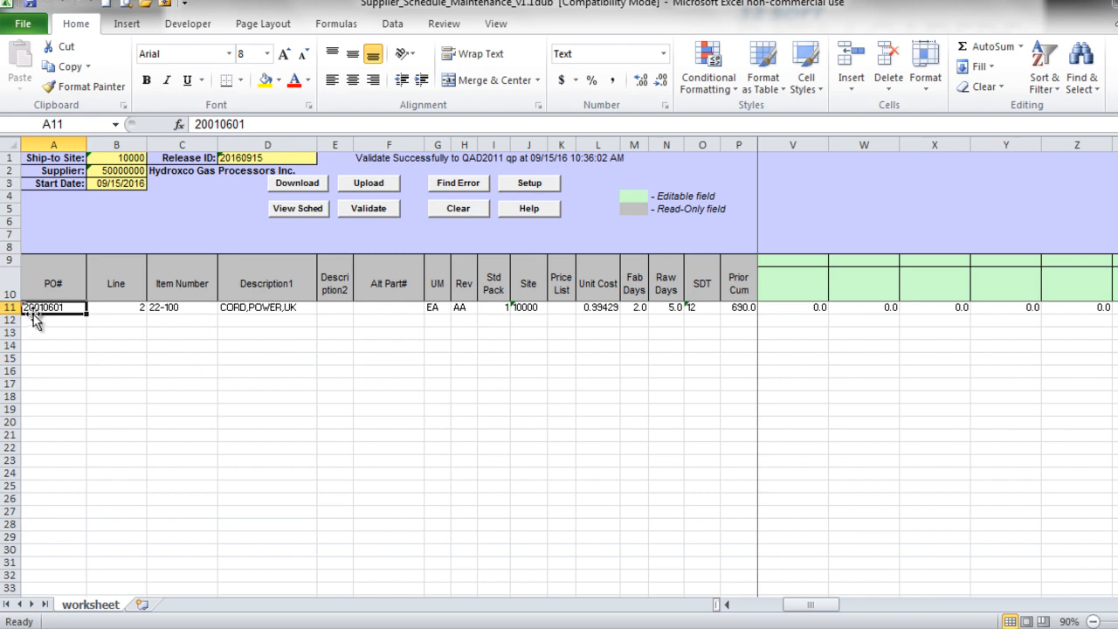
pyautogui.click(140, 308)
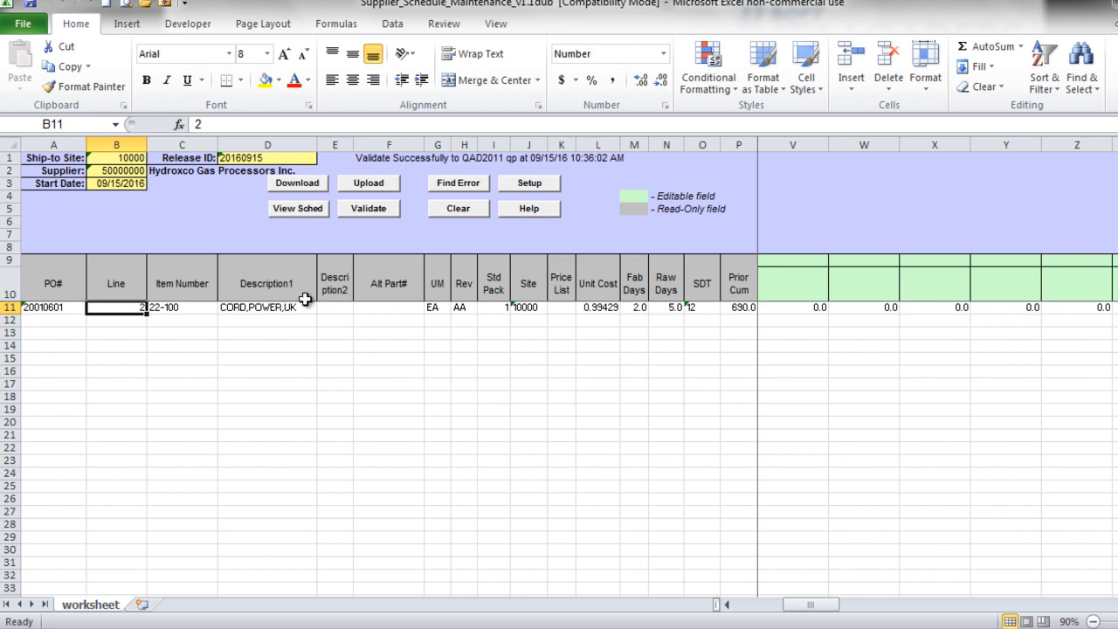
pyautogui.click(261, 307)
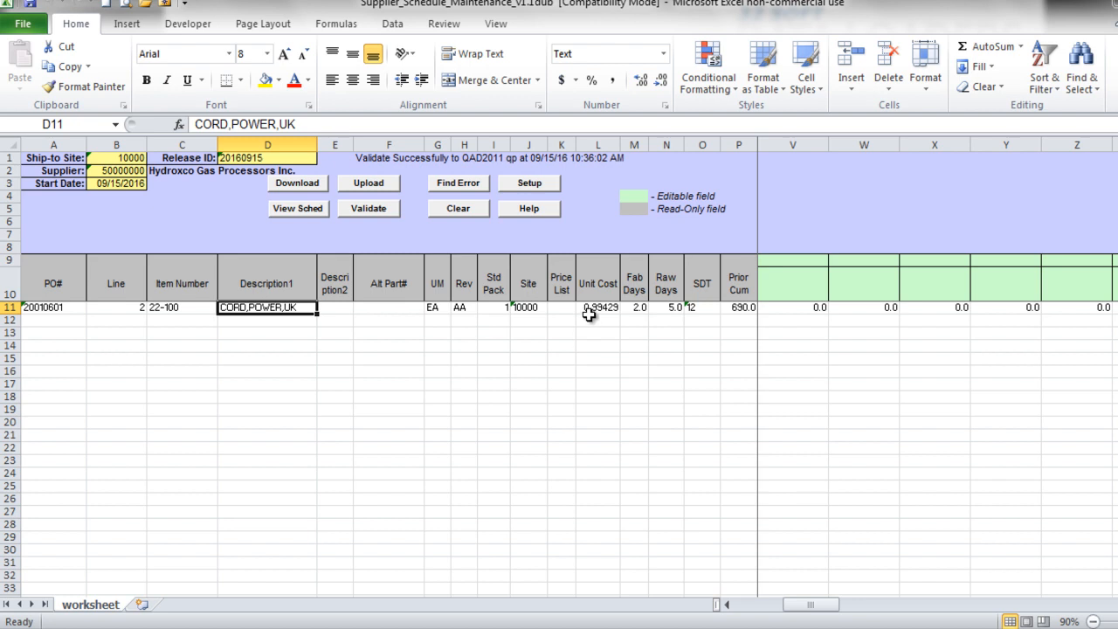
# - Enter quantity 20 in V11 with schedule date 10/02/16 in V10
pyautogui.click(792, 309)
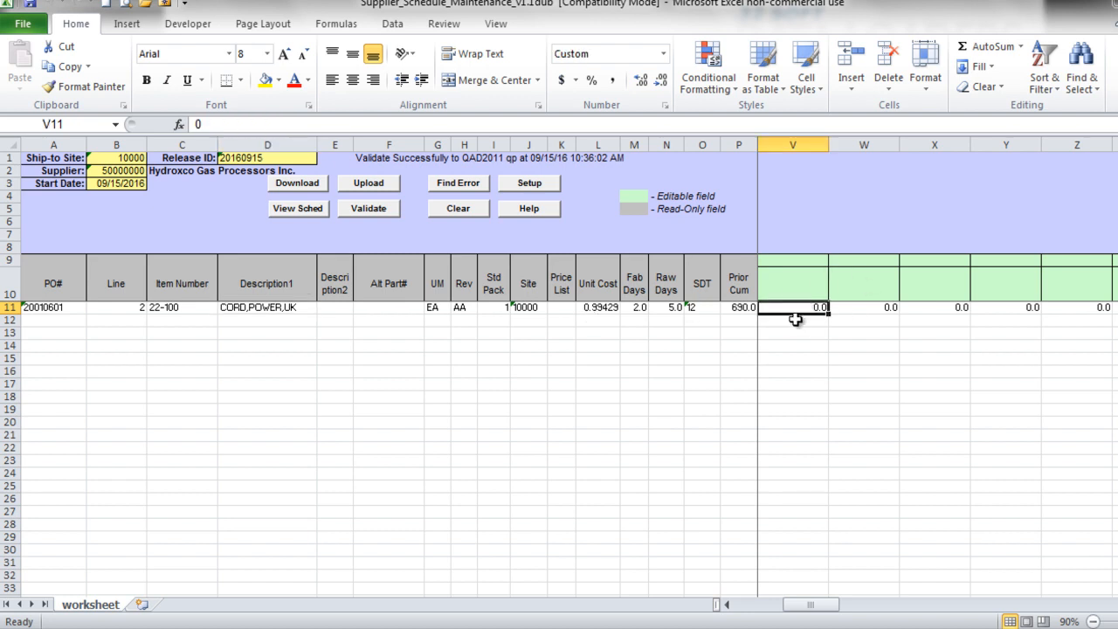
pyautogui.write('20')
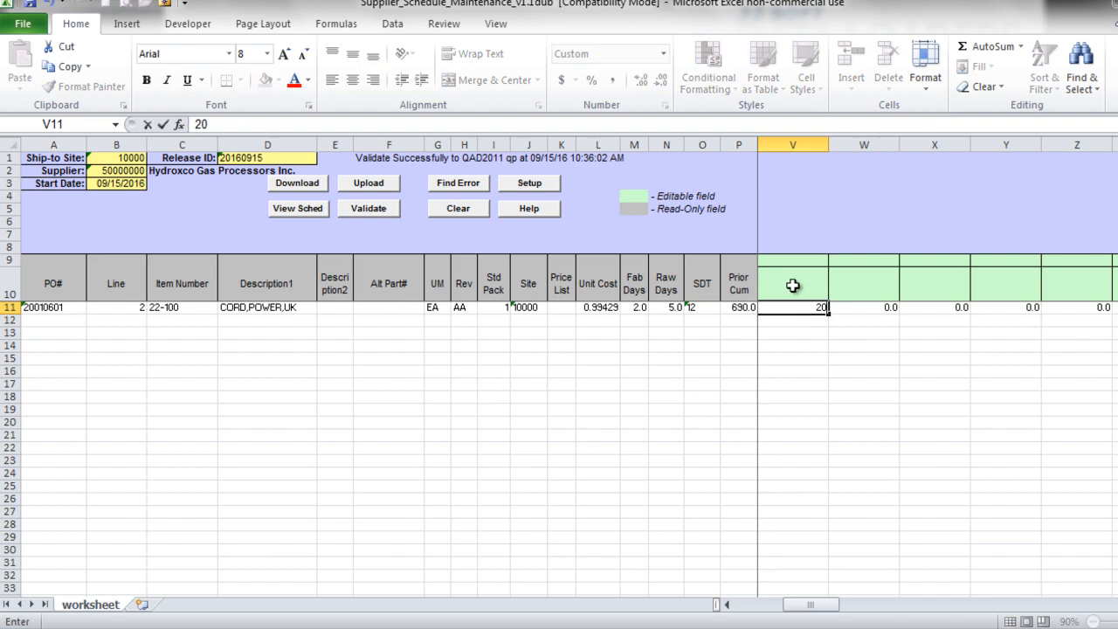
pyautogui.click(794, 281)
pyautogui.write('10/02')
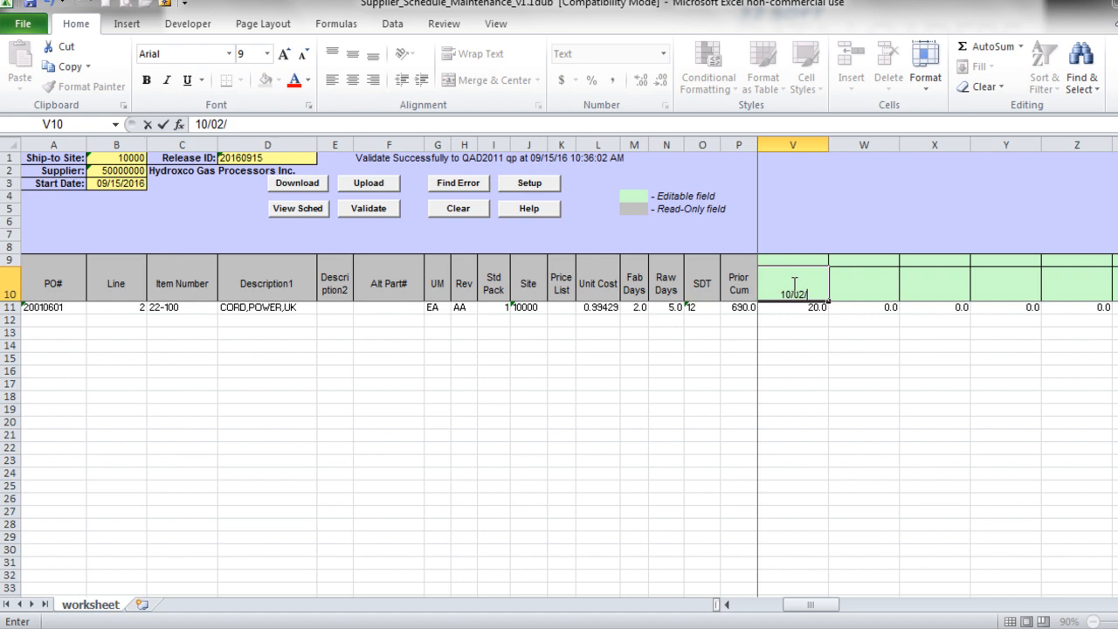
pyautogui.write('/16')
pyautogui.press('Return')
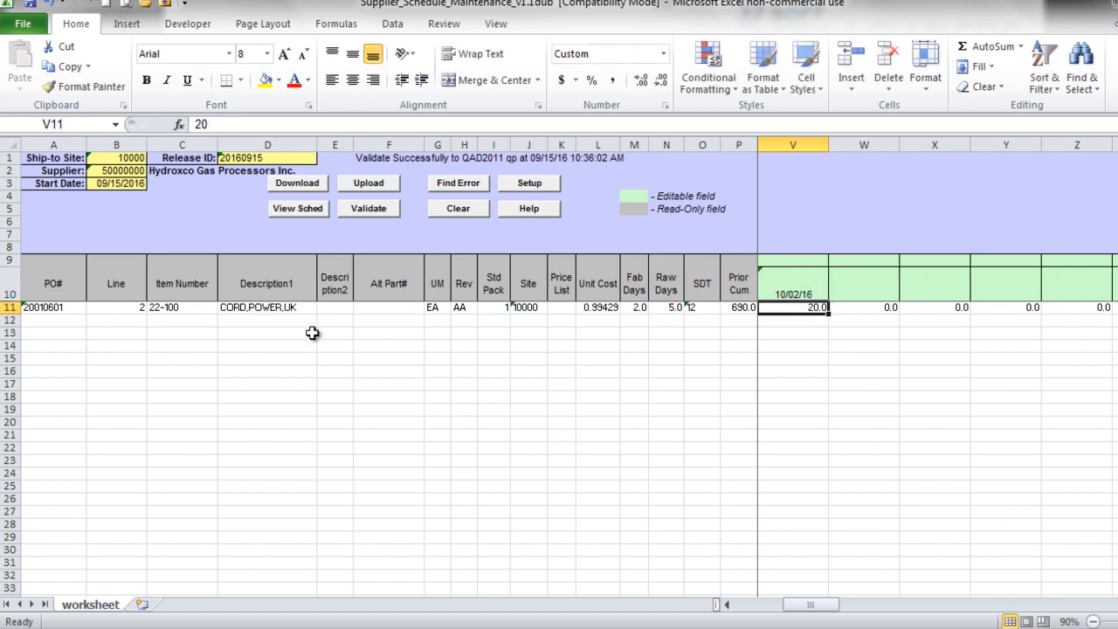
# - Upload, then correct V9's schedule type to P per the error and upload again
pyautogui.click(371, 185)
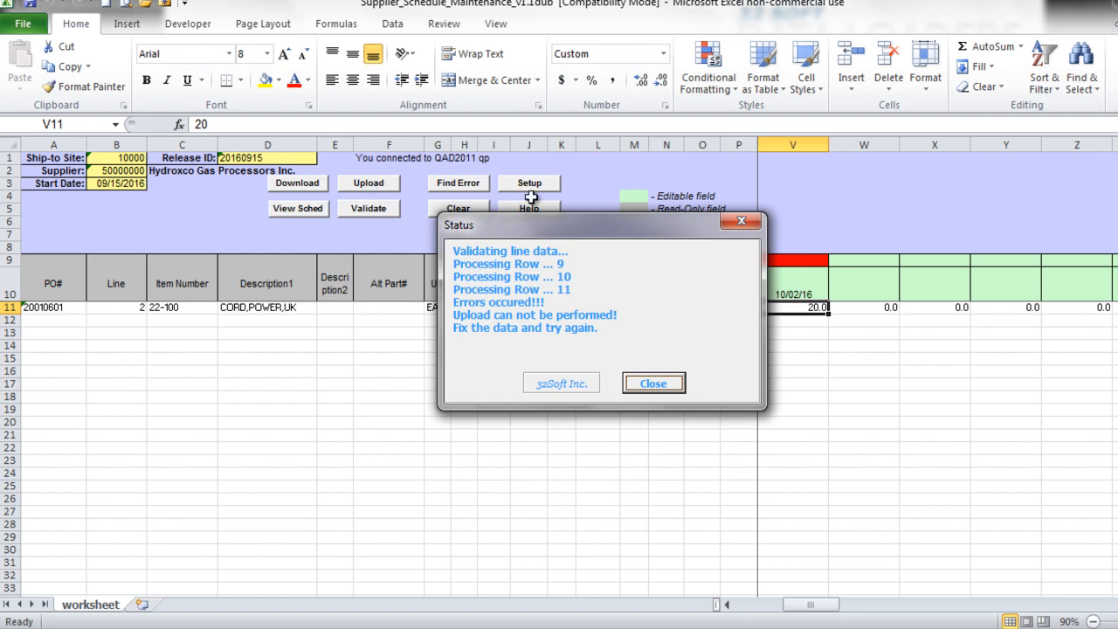
pyautogui.click(646, 384)
pyautogui.click(795, 260)
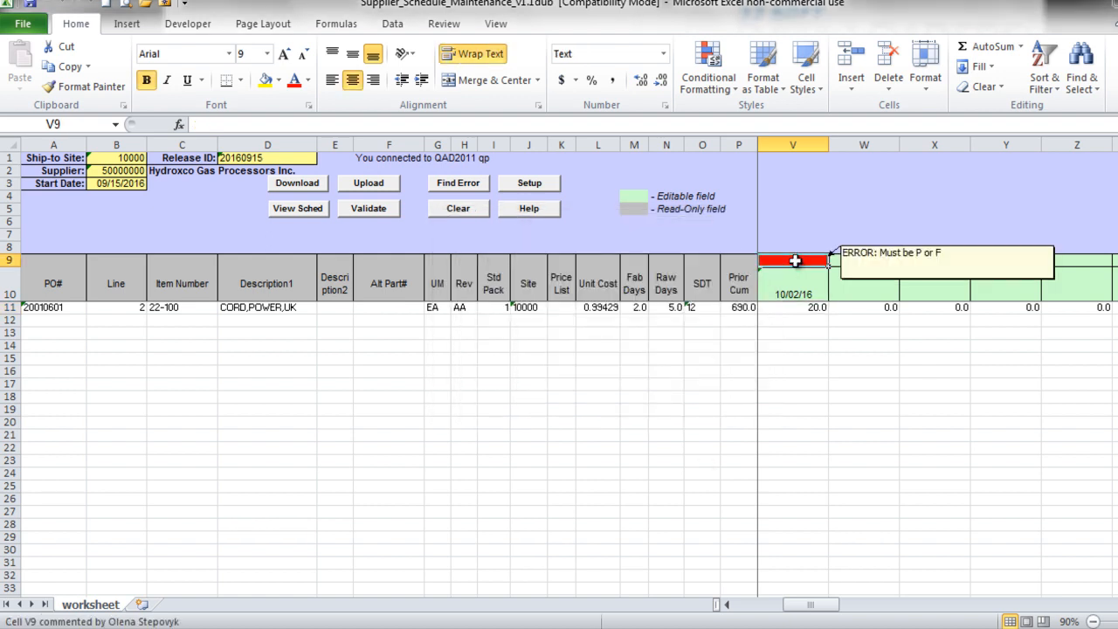
pyautogui.write('F')
pyautogui.press('Return')
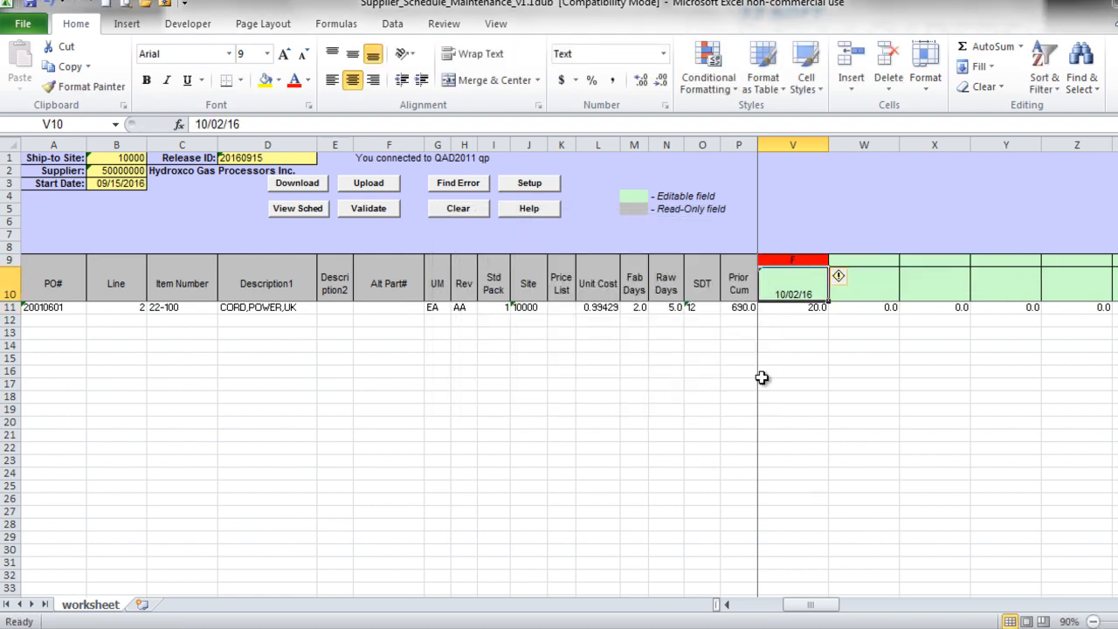
pyautogui.click(796, 263)
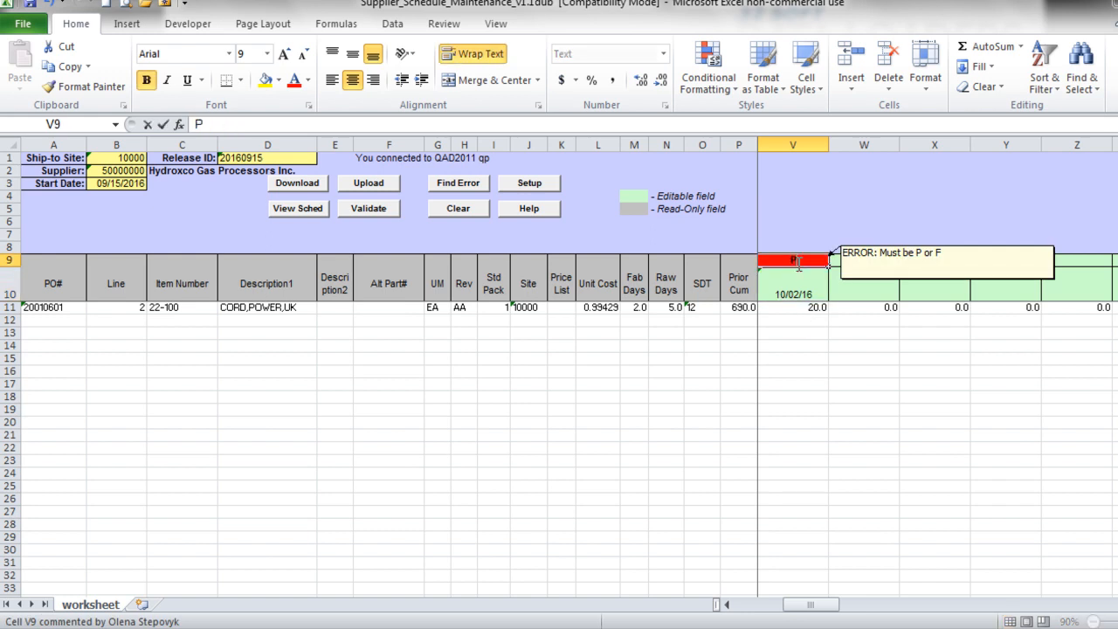
pyautogui.write('P')
pyautogui.press('Return')
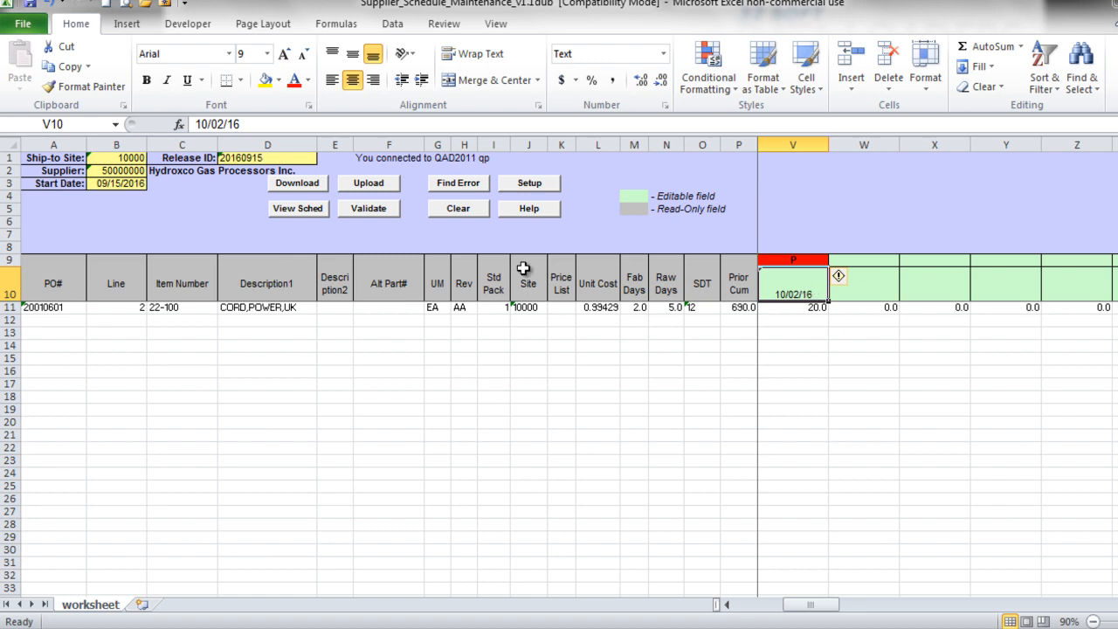
pyautogui.click(374, 183)
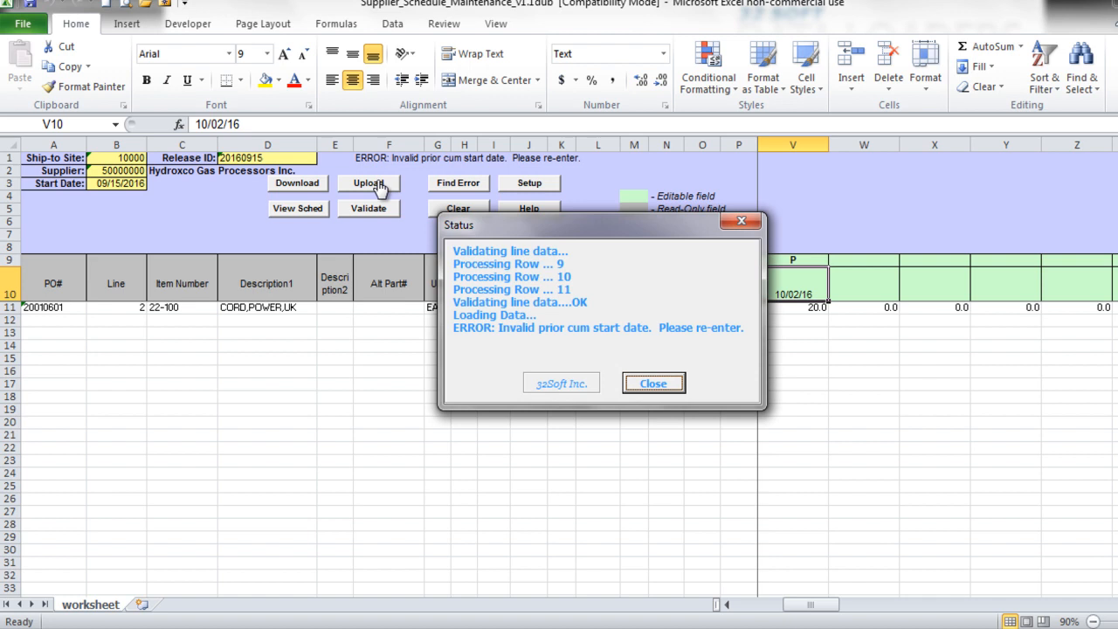
# - Delete the empty columns Q–U before the 10/02/16 bucket and upload the line successfully
pyautogui.click(653, 384)
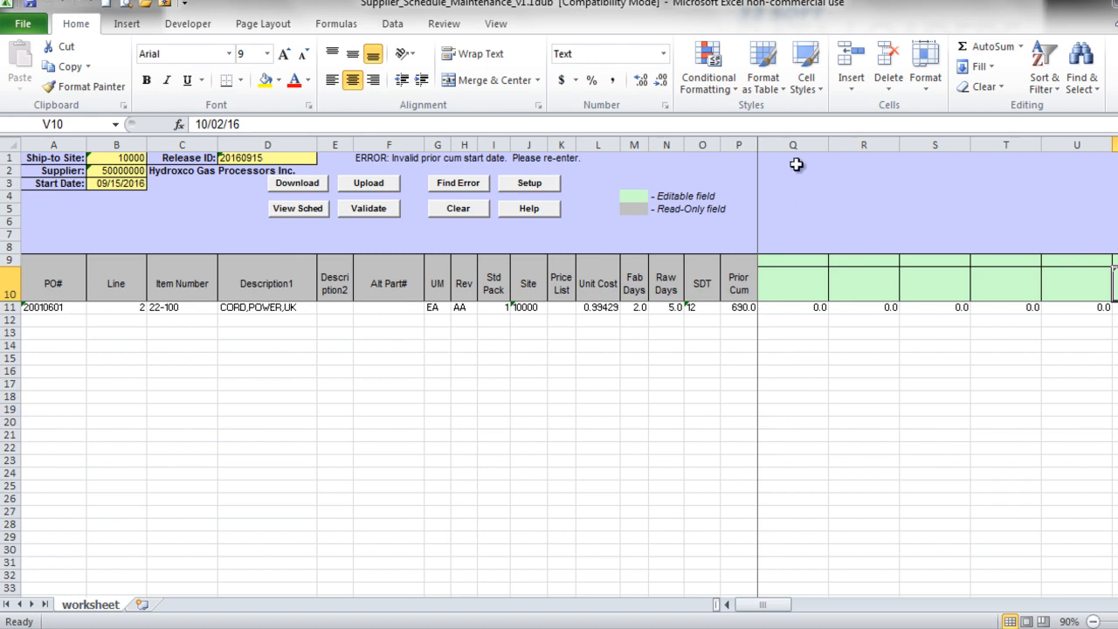
pyautogui.moveTo(793, 146); pyautogui.dragTo(1056, 180)
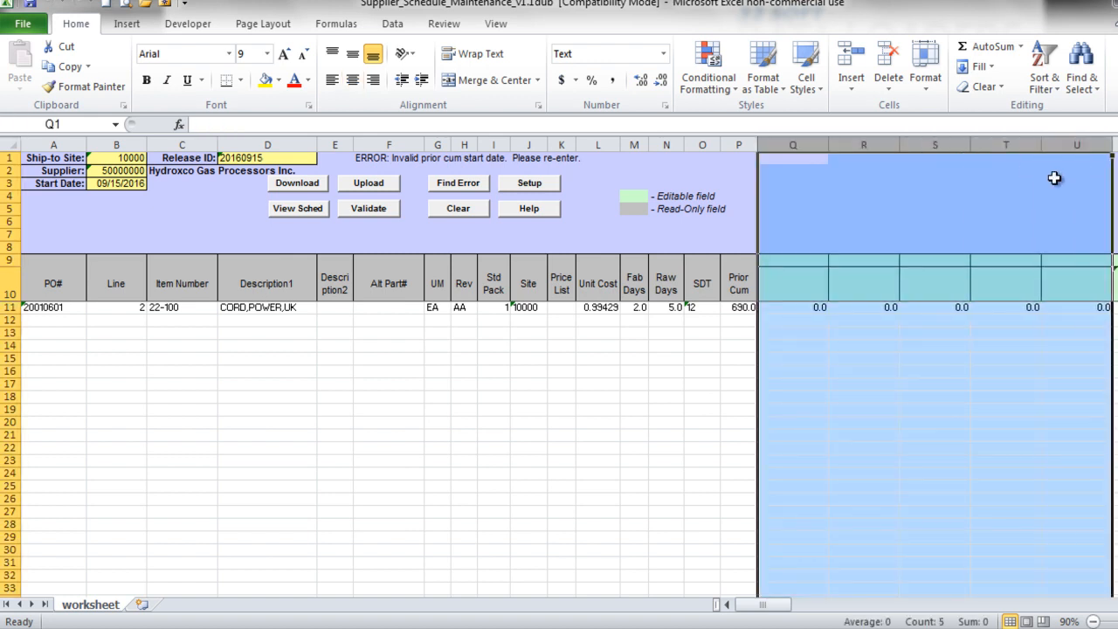
pyautogui.rightClick(865, 407)
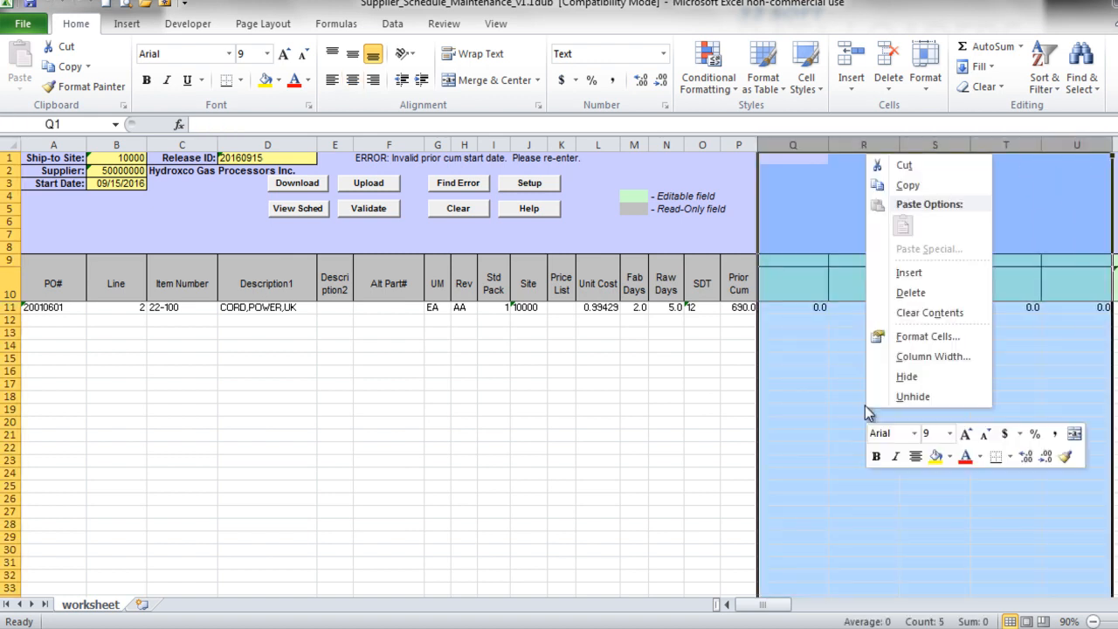
pyautogui.click(910, 293)
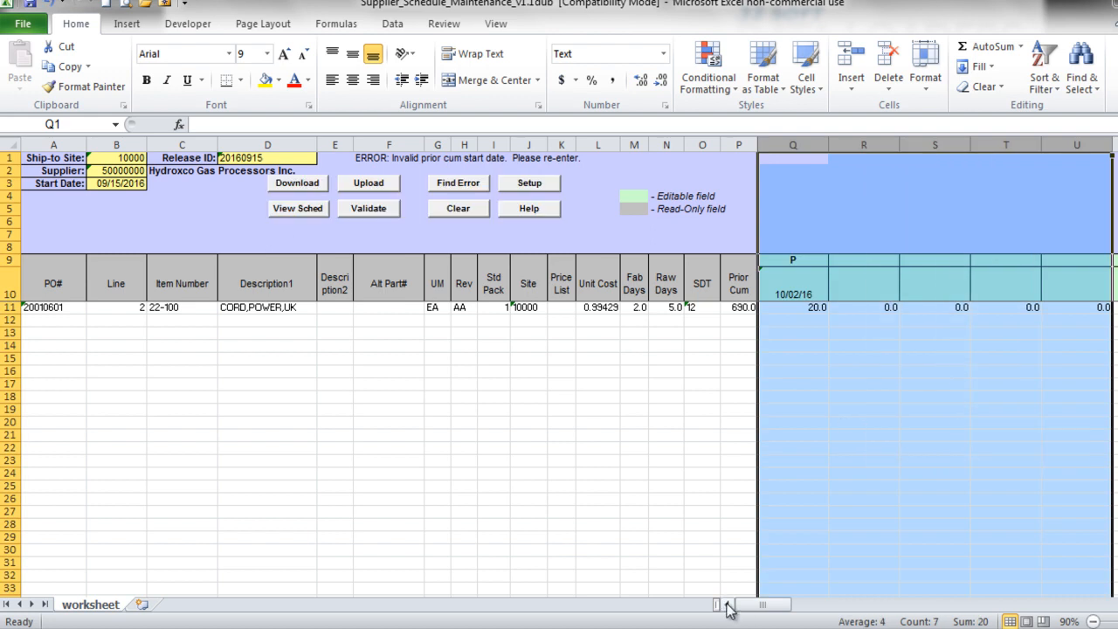
pyautogui.click(854, 471)
pyautogui.click(354, 185)
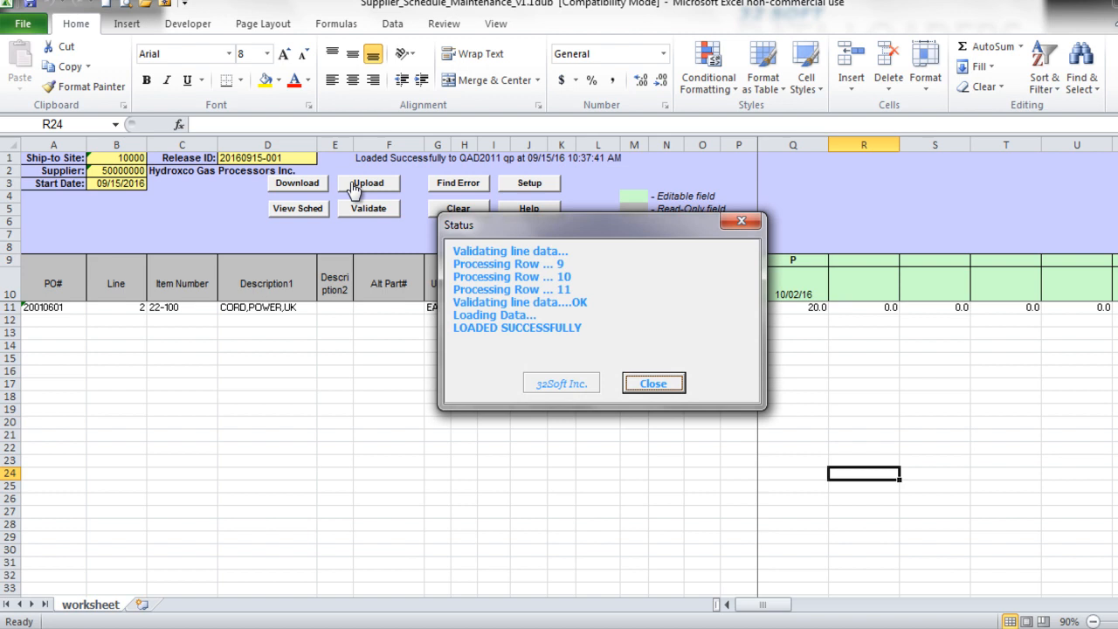
pyautogui.click(652, 386)
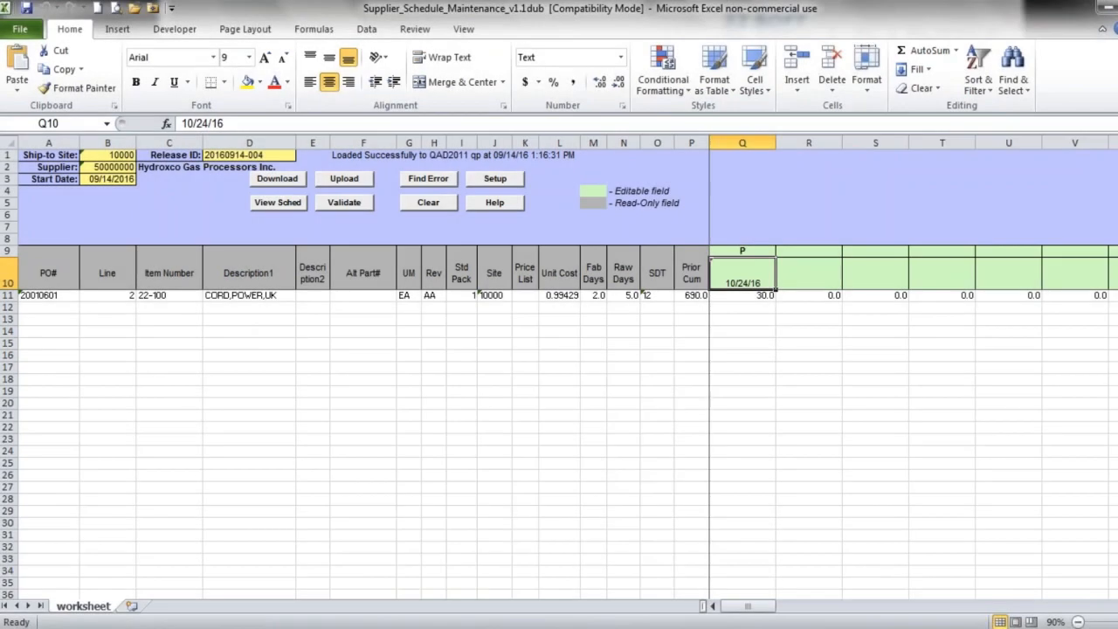
# - Select row 11, clear the worksheet and download the supplier schedule again from QAD
pyautogui.click(7, 295)
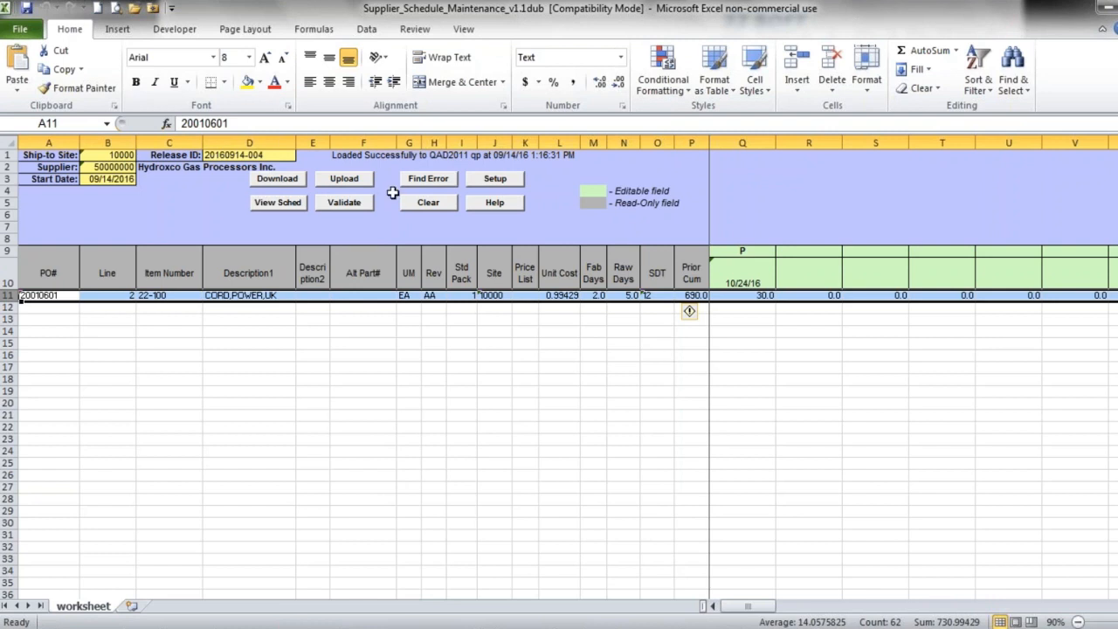
pyautogui.click(428, 204)
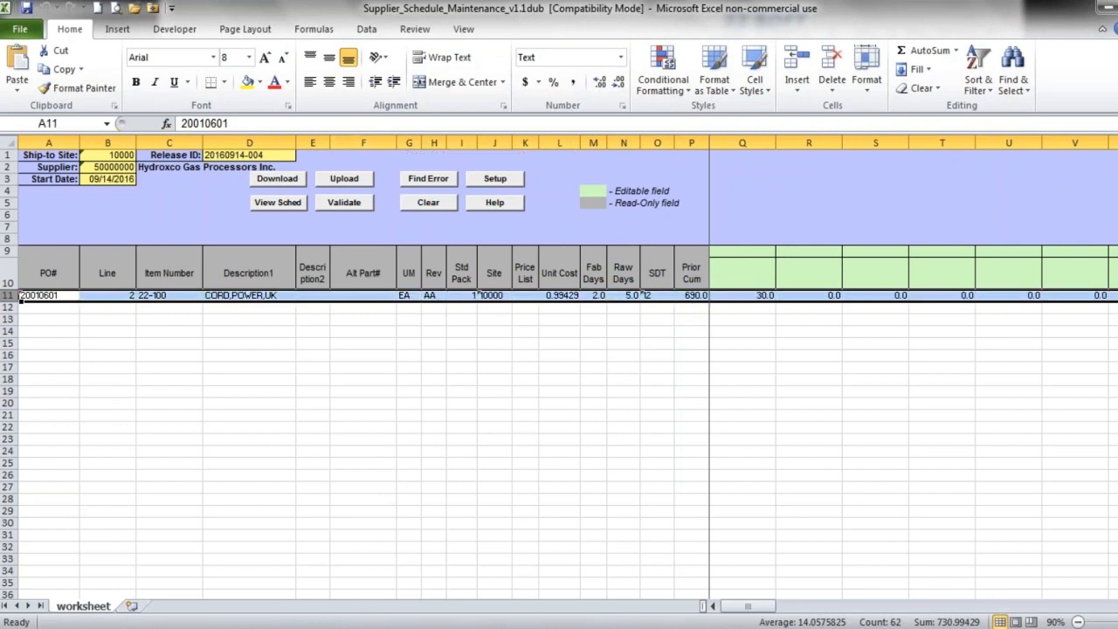
pyautogui.click(277, 179)
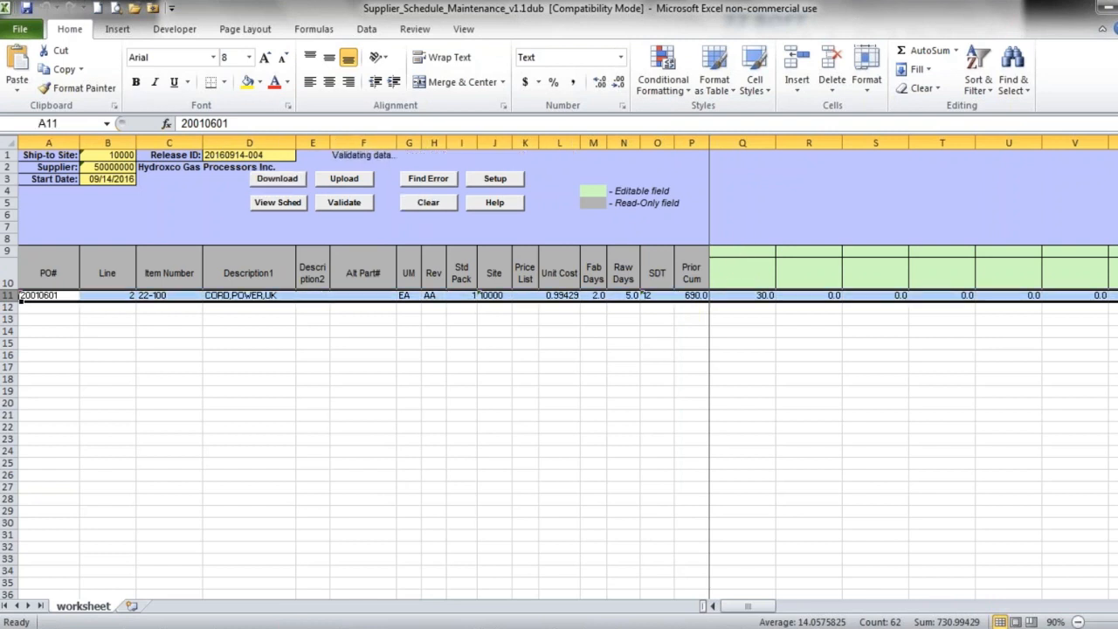